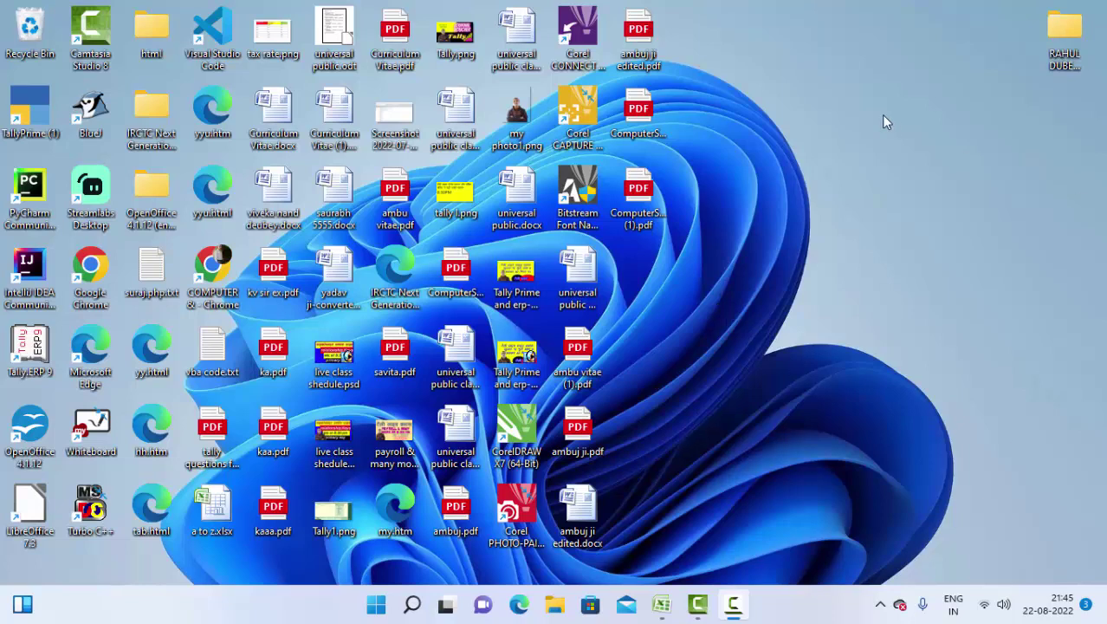
Refresh the Windows desktop and restore the Book1 Excel workbook from the taskbar.
right_click(802, 111)
click(845, 180)
right_click(839, 169)
click(884, 236)
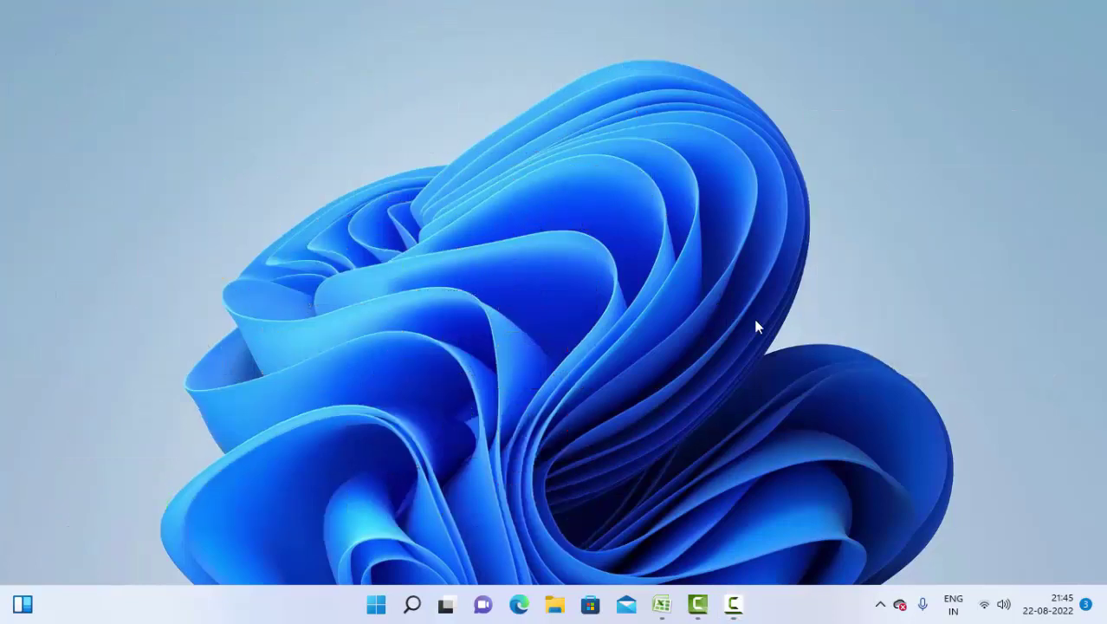
click(661, 605)
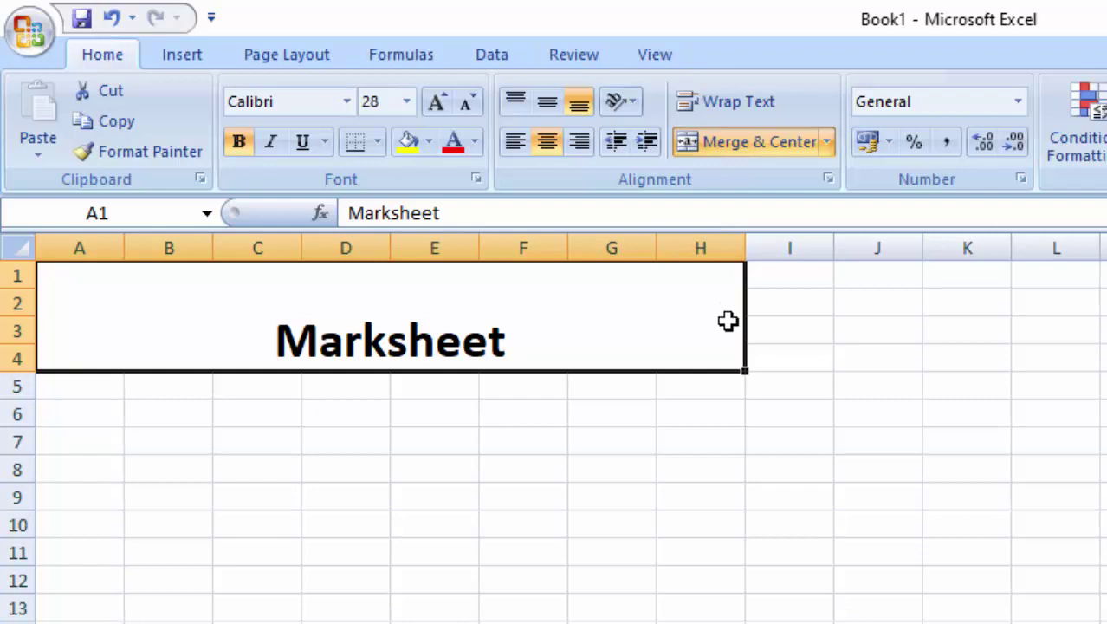
Centre the merged Marksheet title vertically with Middle Align.
click(554, 103)
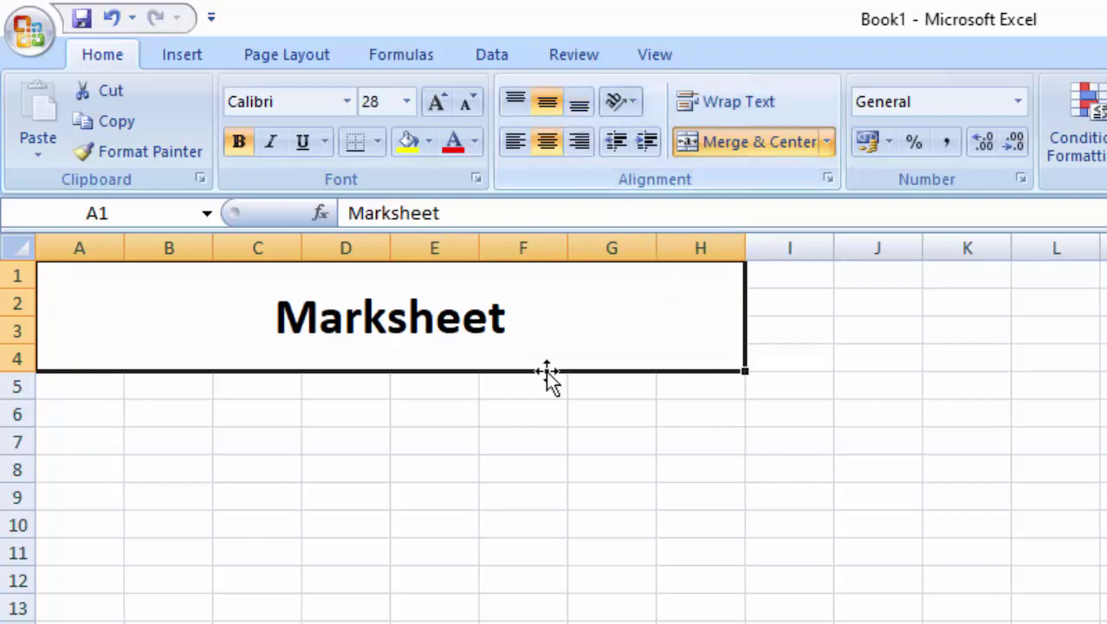
click(496, 492)
click(465, 321)
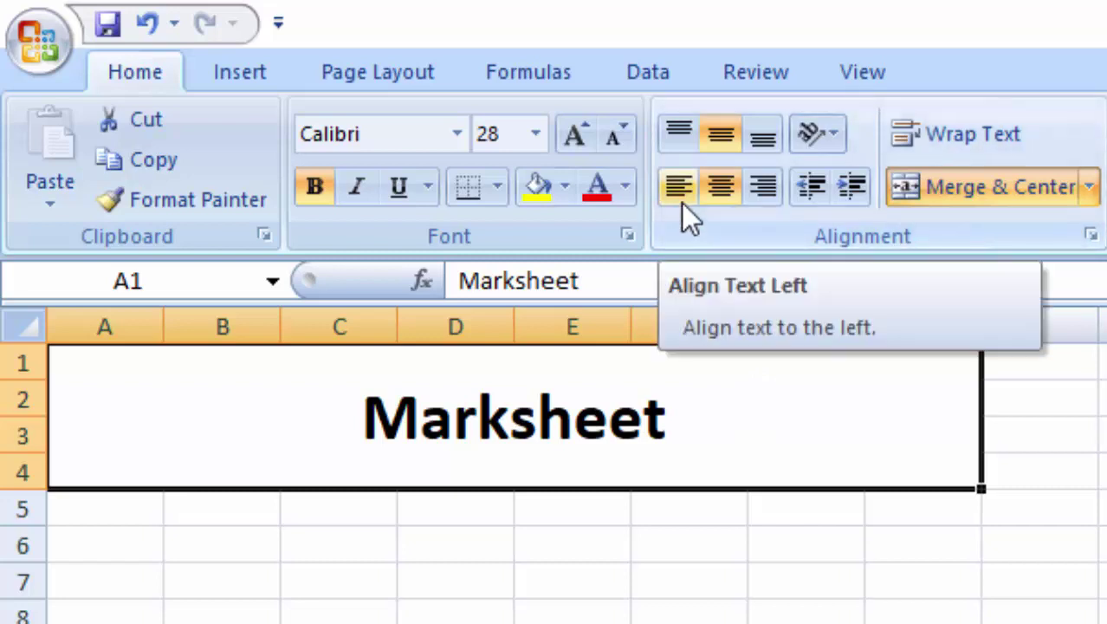
Try left, right and centre alignment on the title, ending left-aligned.
click(679, 187)
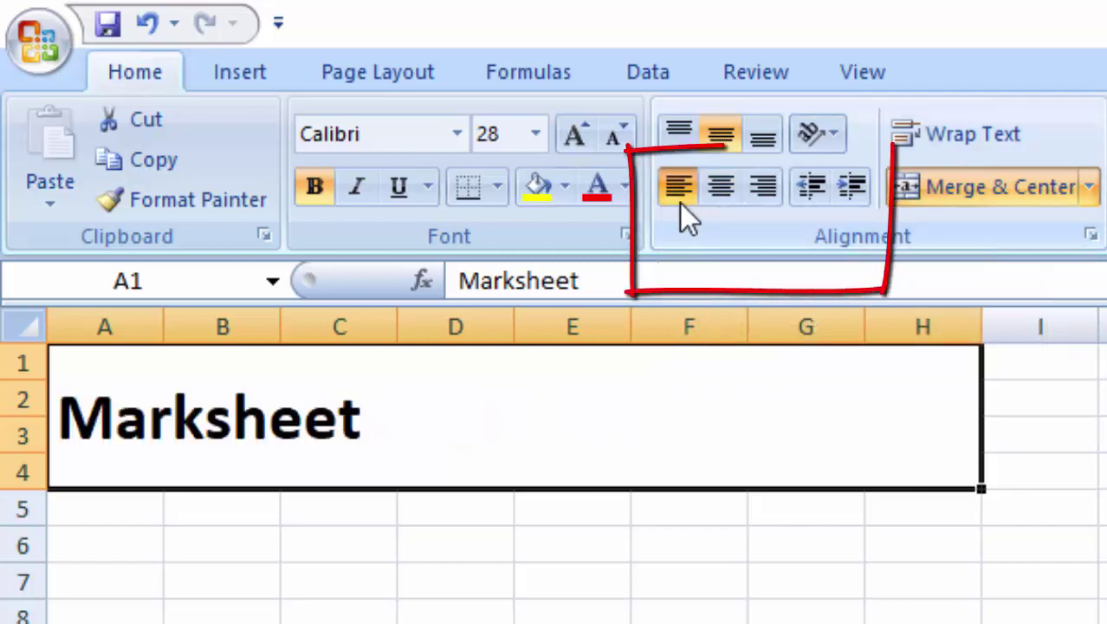
click(767, 196)
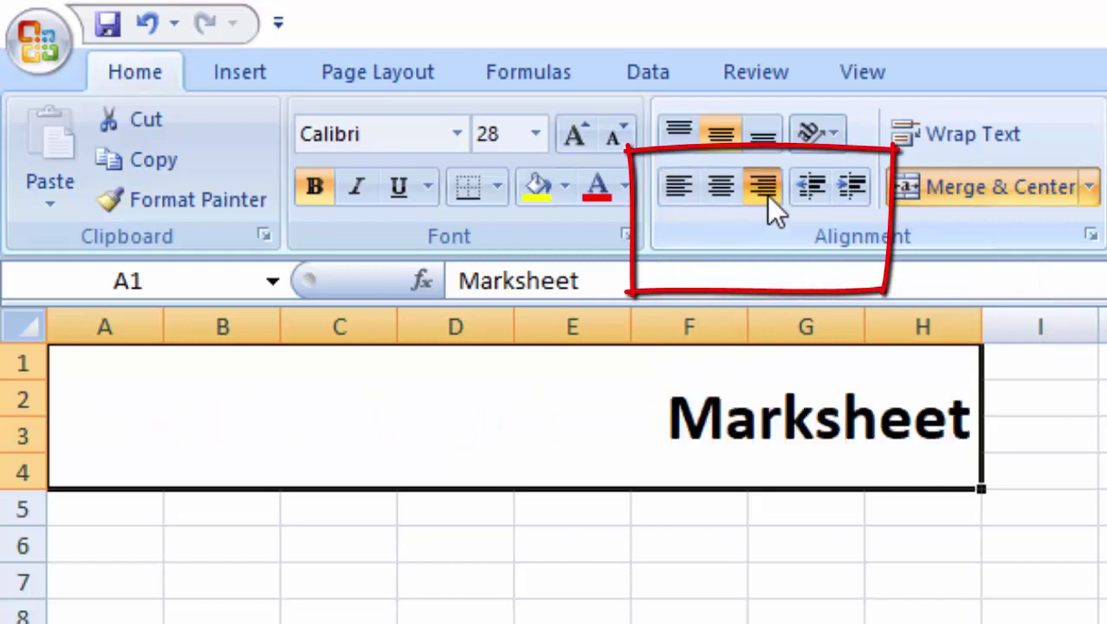
click(727, 193)
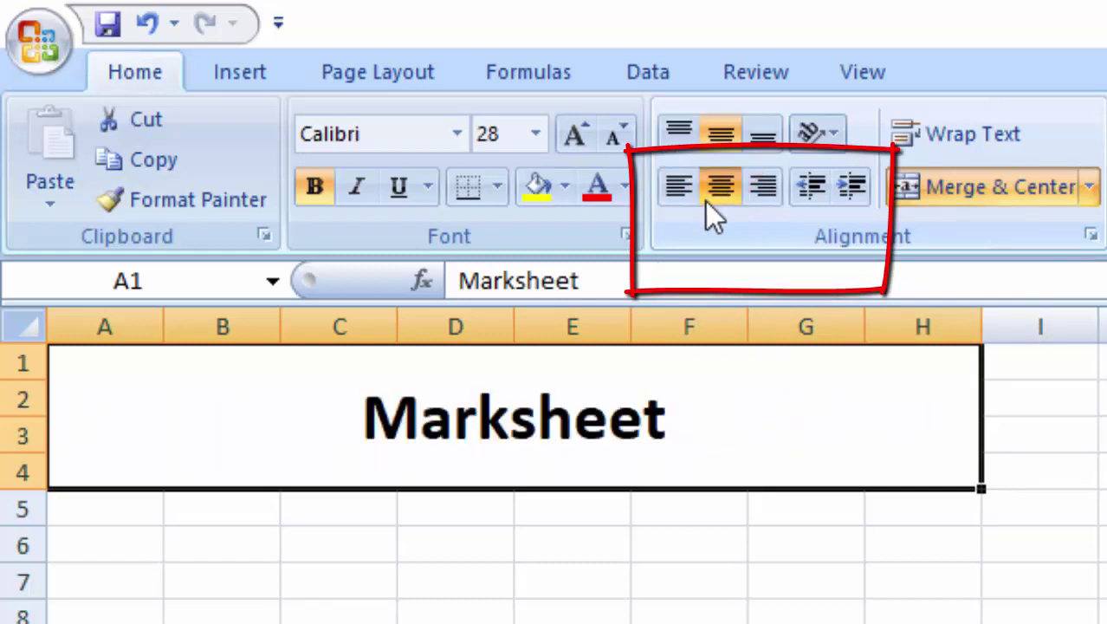
click(689, 191)
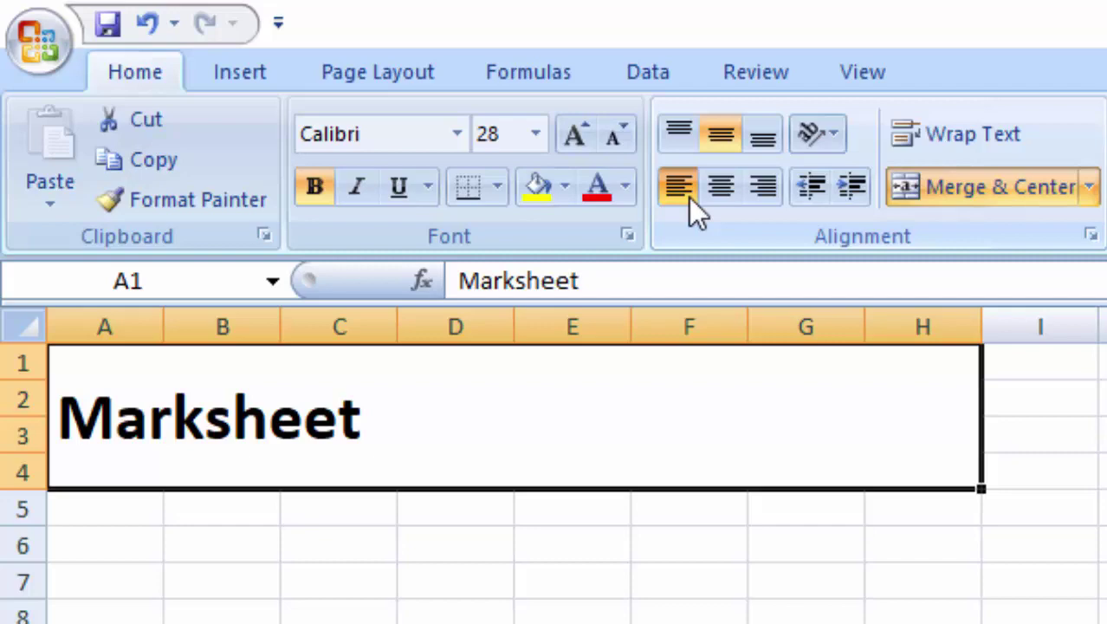
key(ctrl+t)
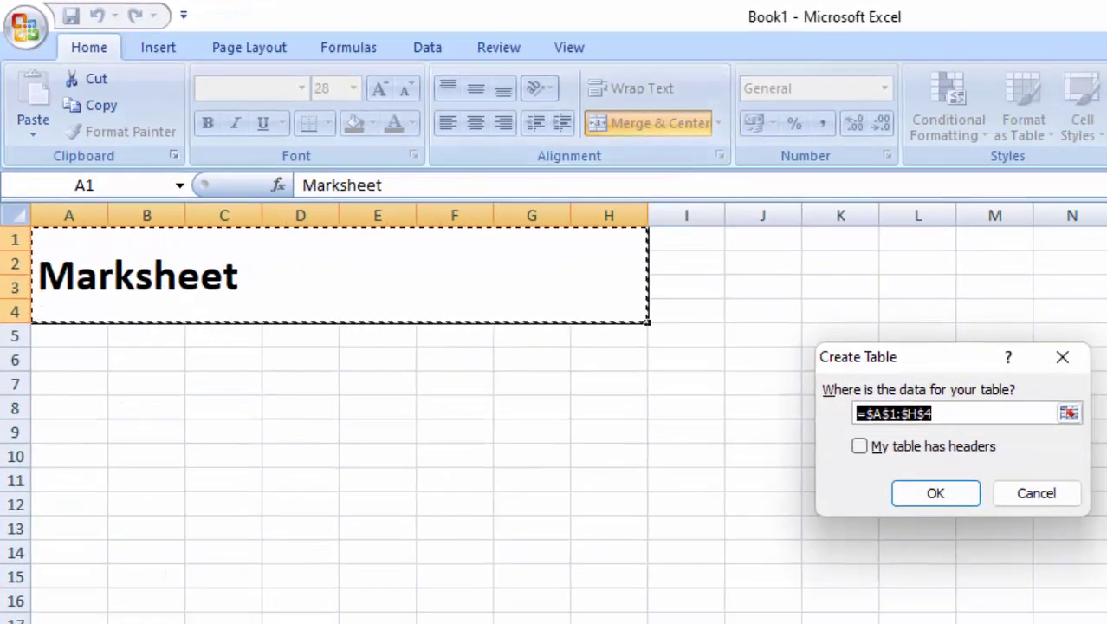
click(1079, 358)
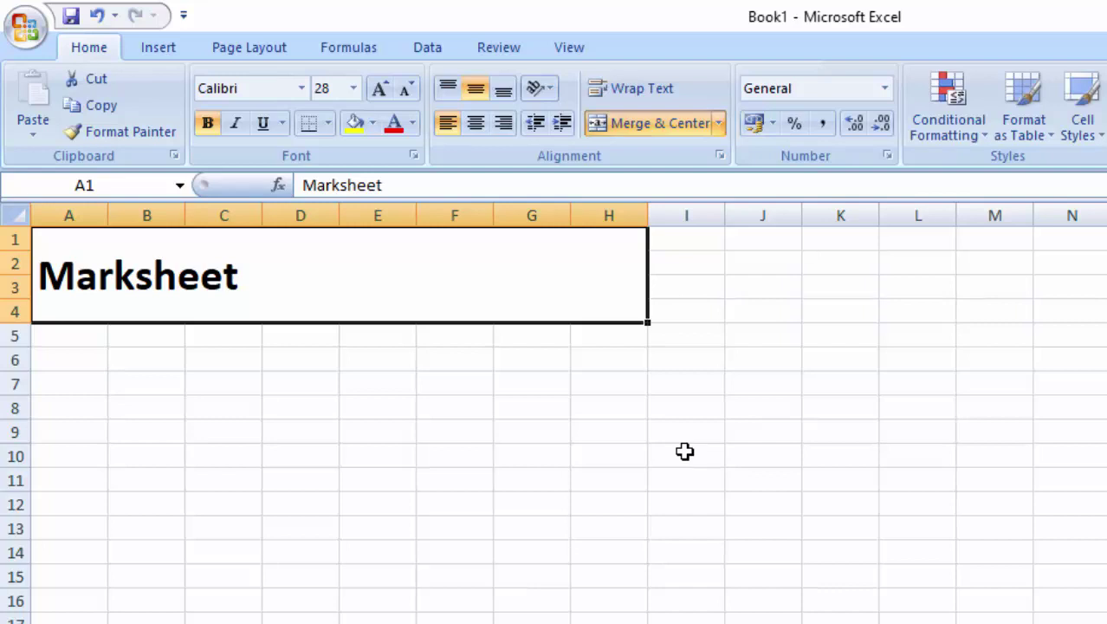
Cycle the Marksheet title through centre and left alignment with Alt+H+A shortcuts, finishing right-aligned.
key(alt)
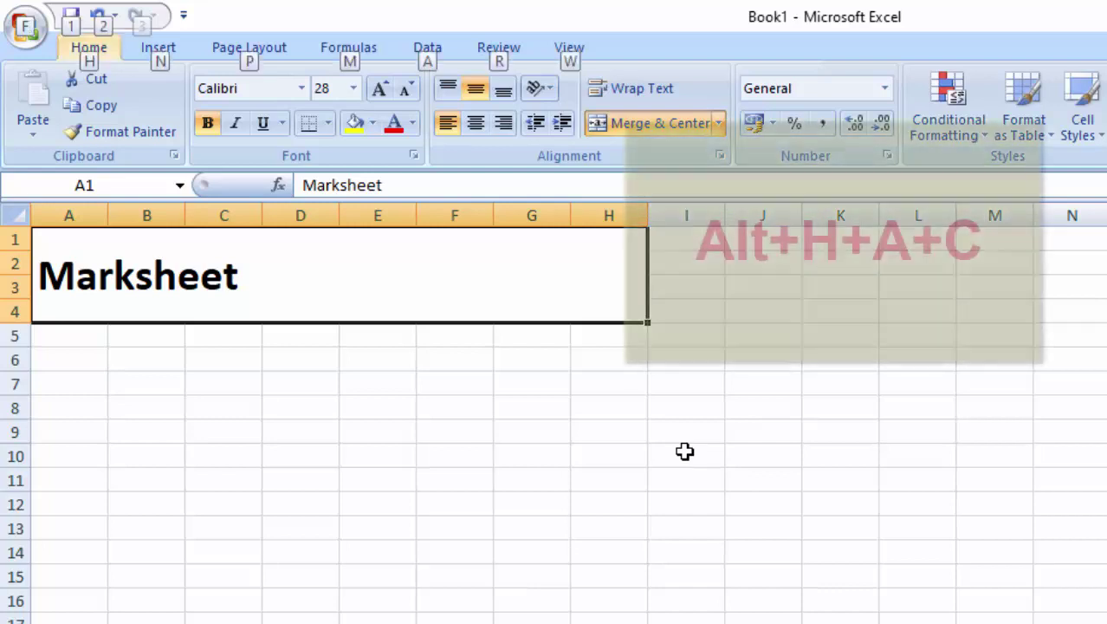
key(h)
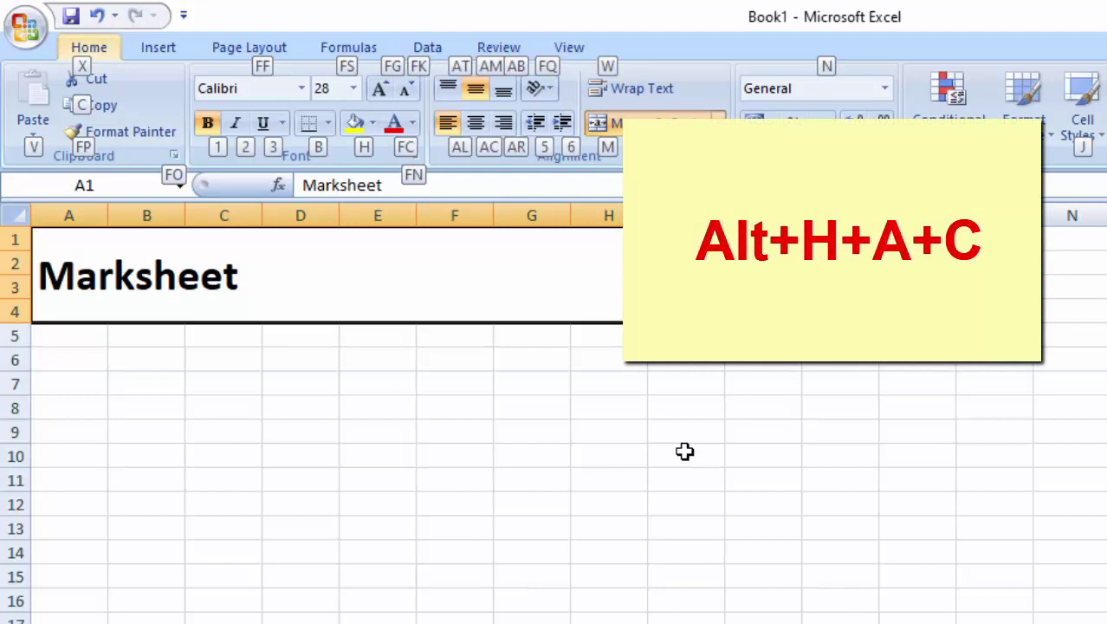
key(a)
key(c)
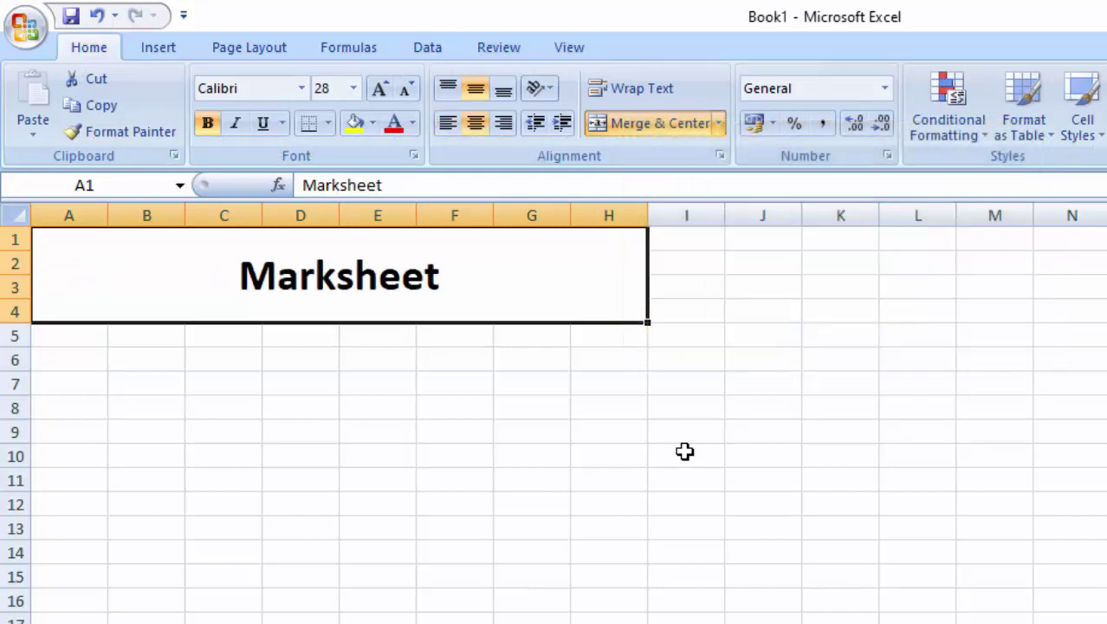
key(alt)
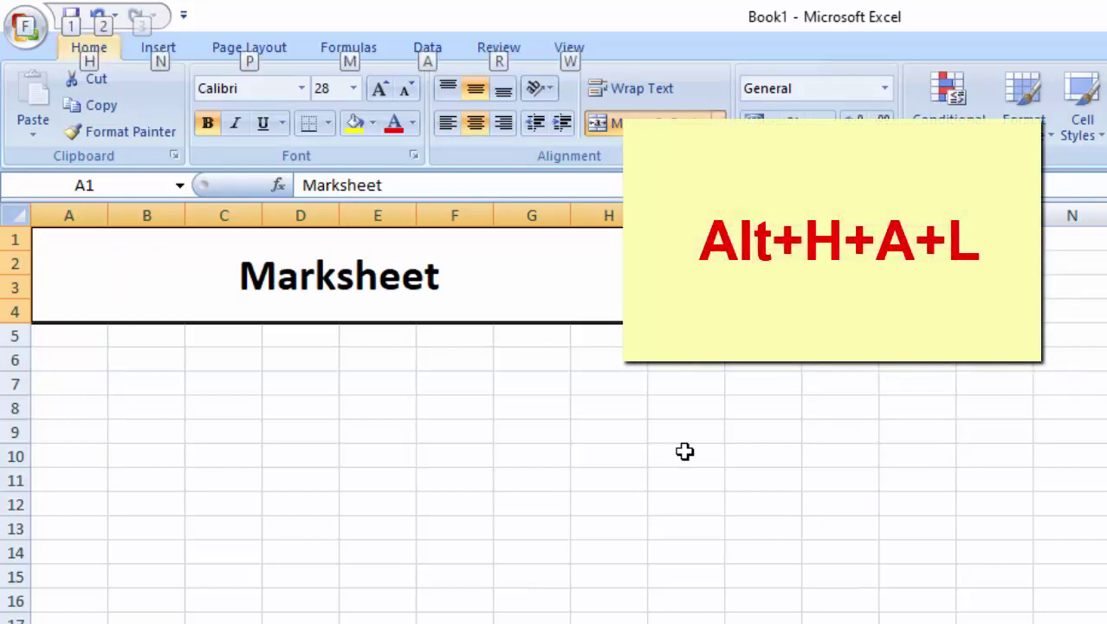
key(h)
key(a)
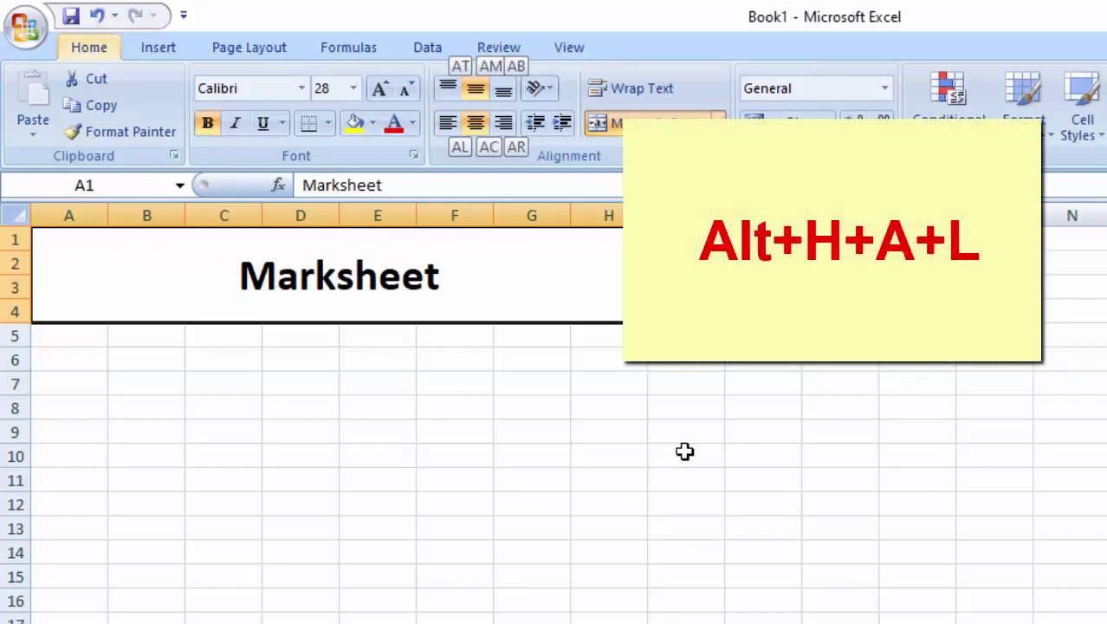
key(l)
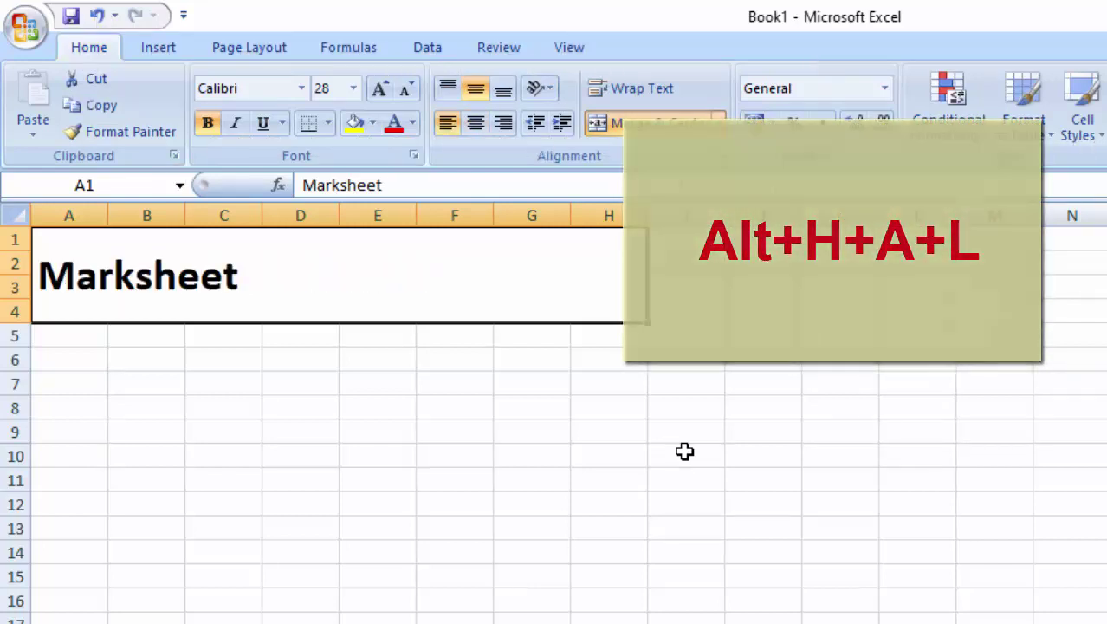
key(alt)
key(h)
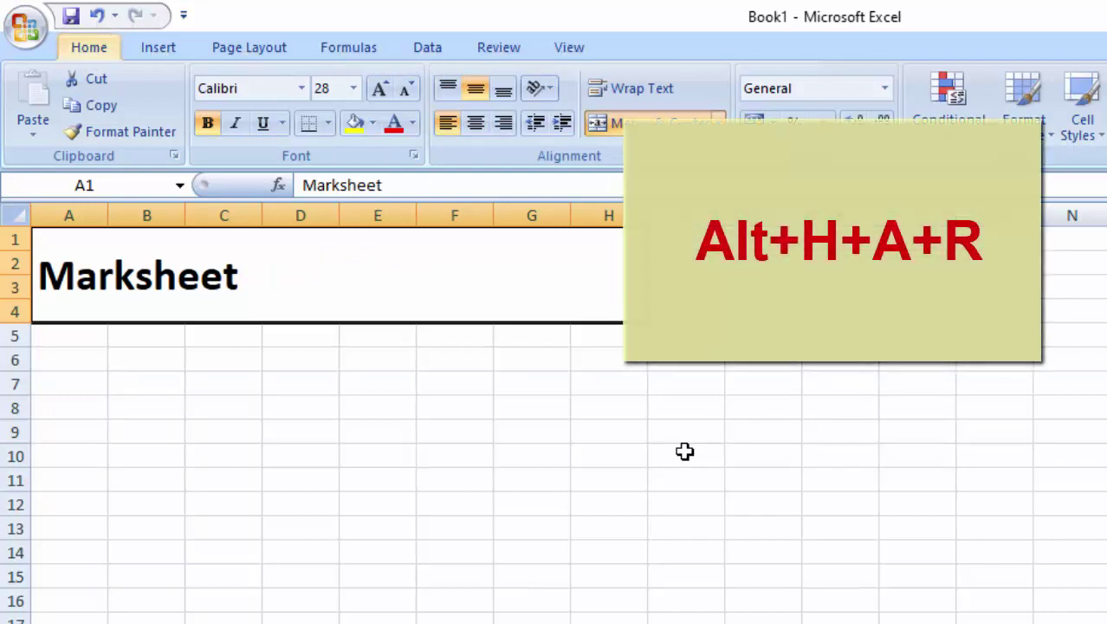
key(a)
key(r)
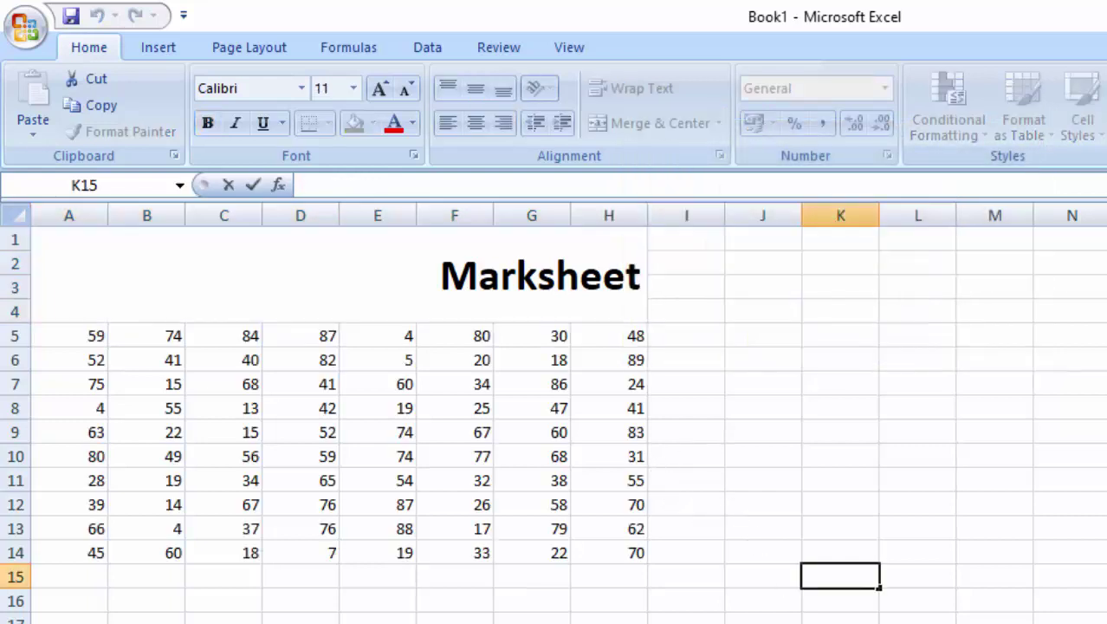
Select the marks grid A5:H14 and preview the Borders list without applying one.
click(537, 612)
click(84, 333)
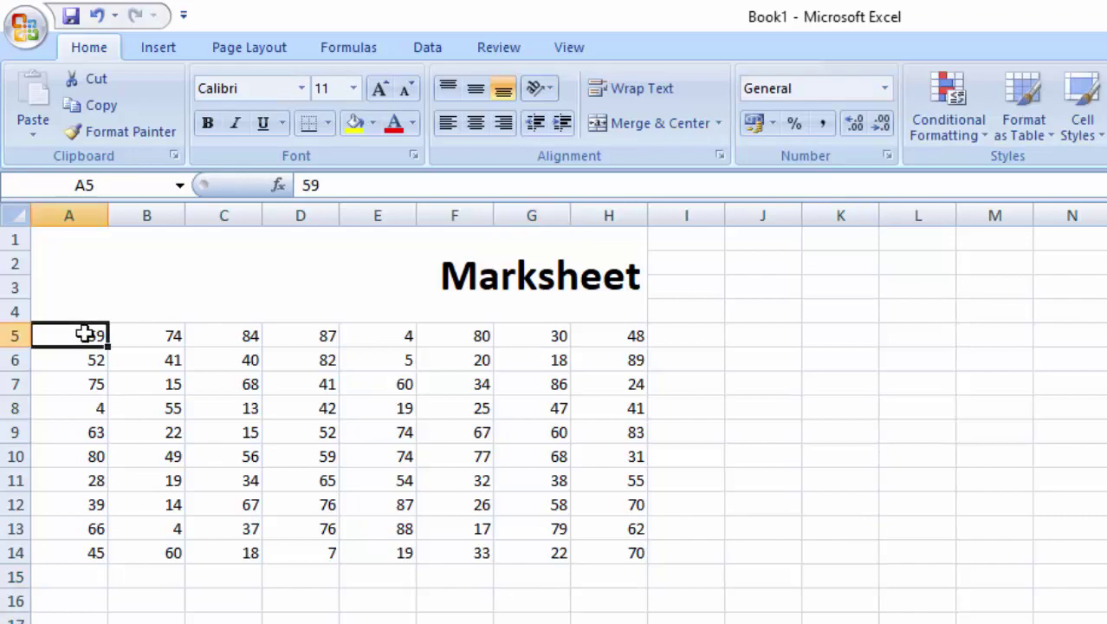
drag(84, 333, 576, 553)
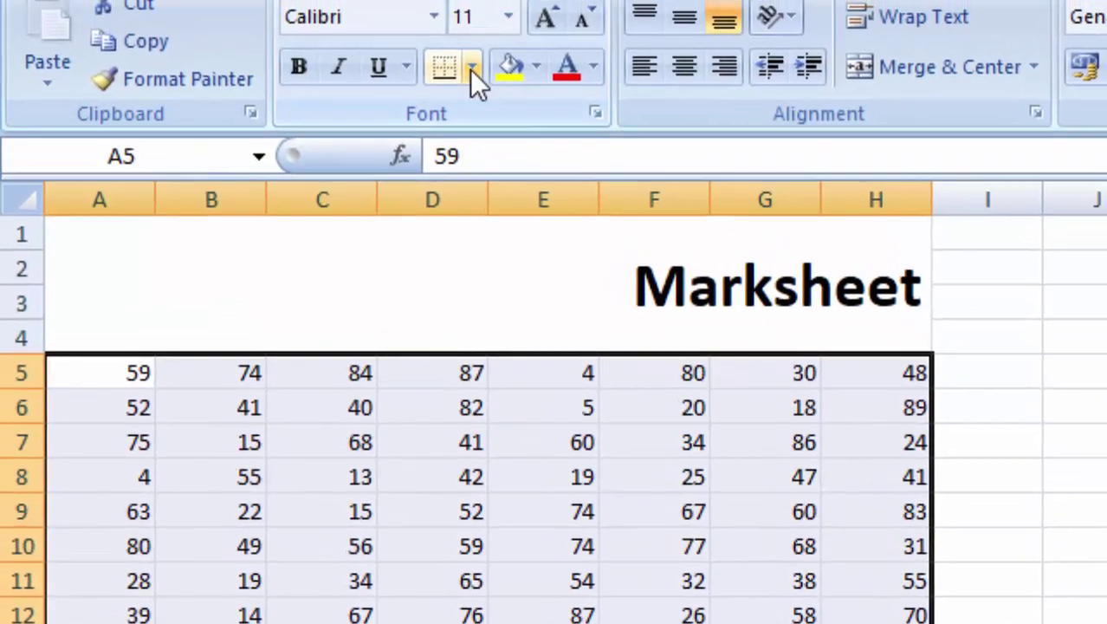
click(473, 68)
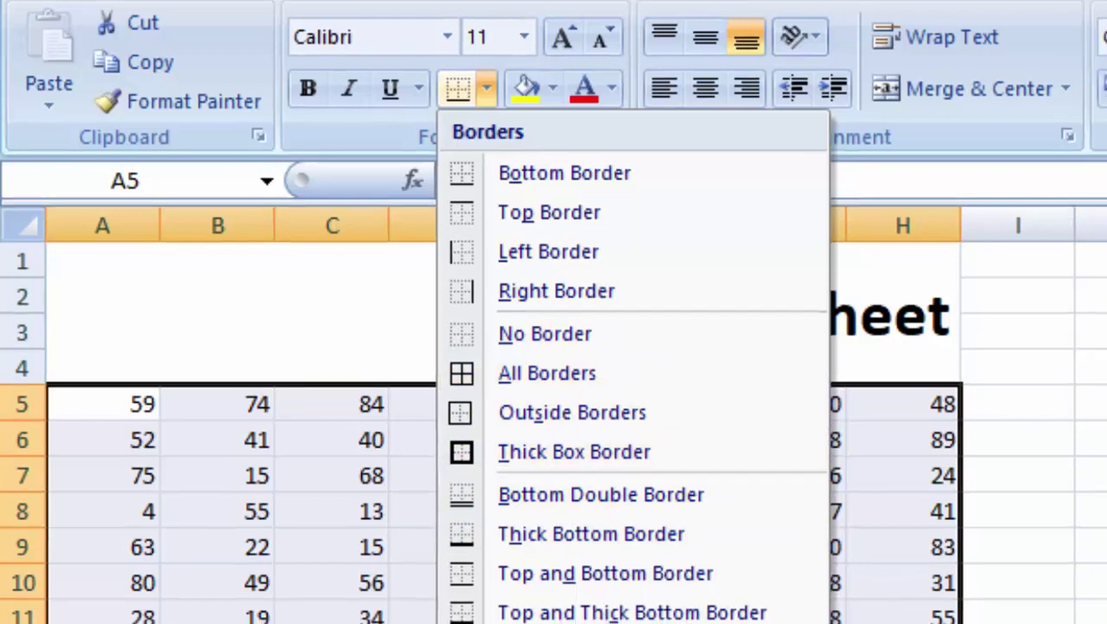
key(Escape)
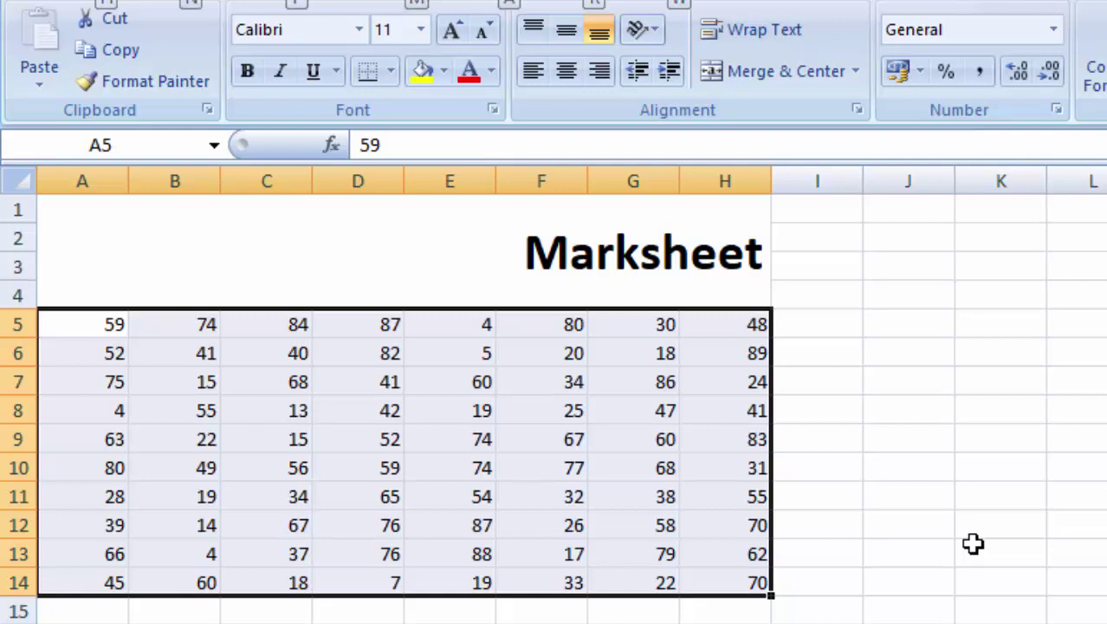
Add a bottom border under the marks grid via Alt+H+B and deselect to check it.
key(alt)
key(h)
key(b)
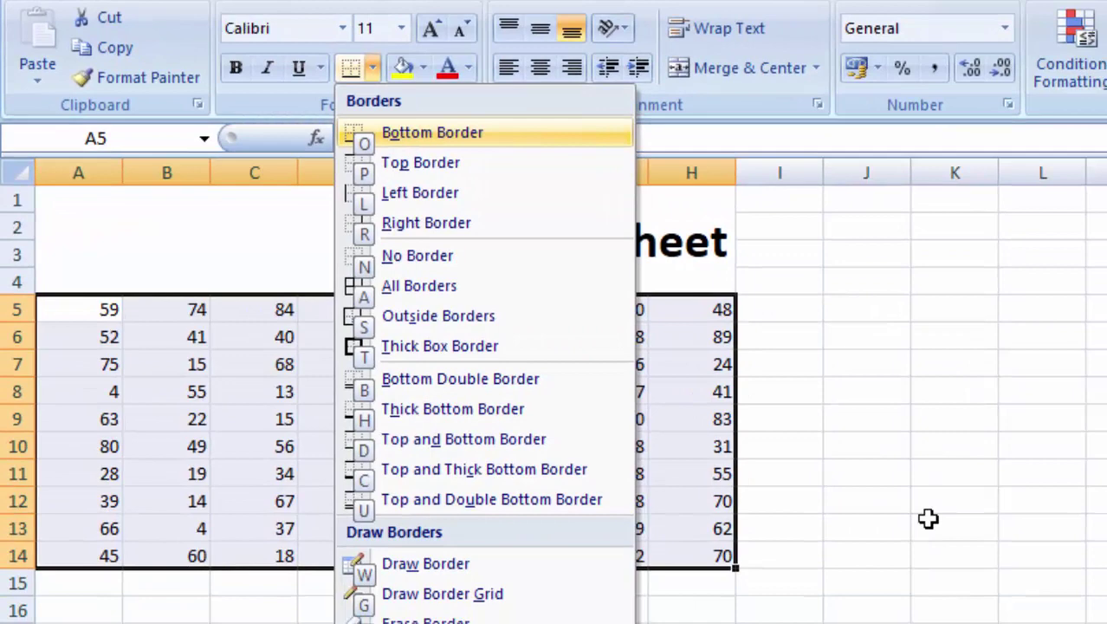
key(Escape)
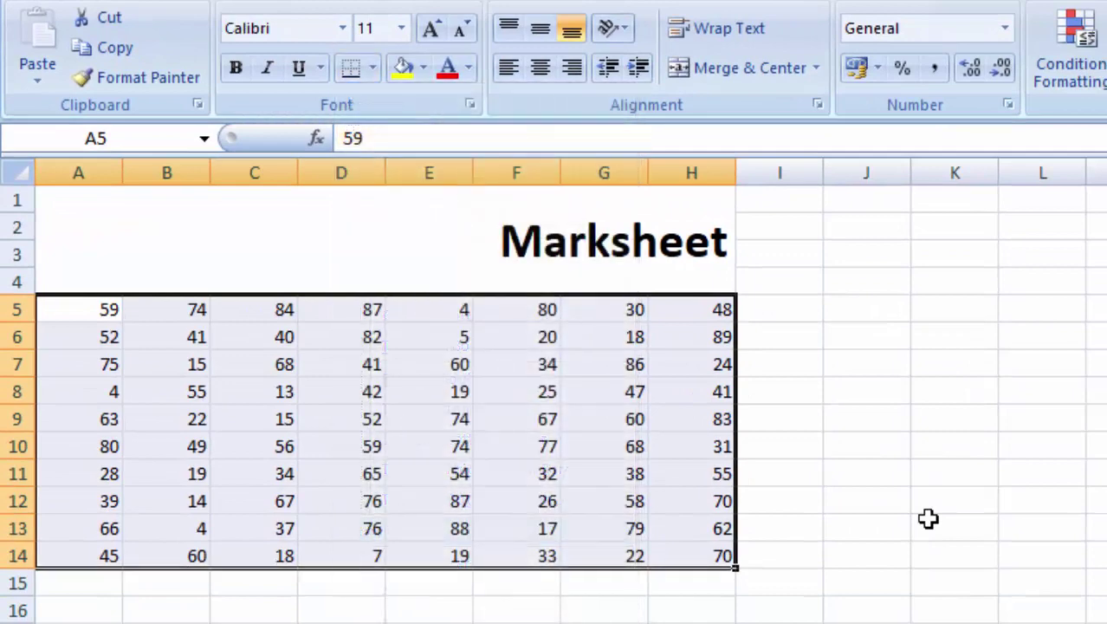
click(928, 524)
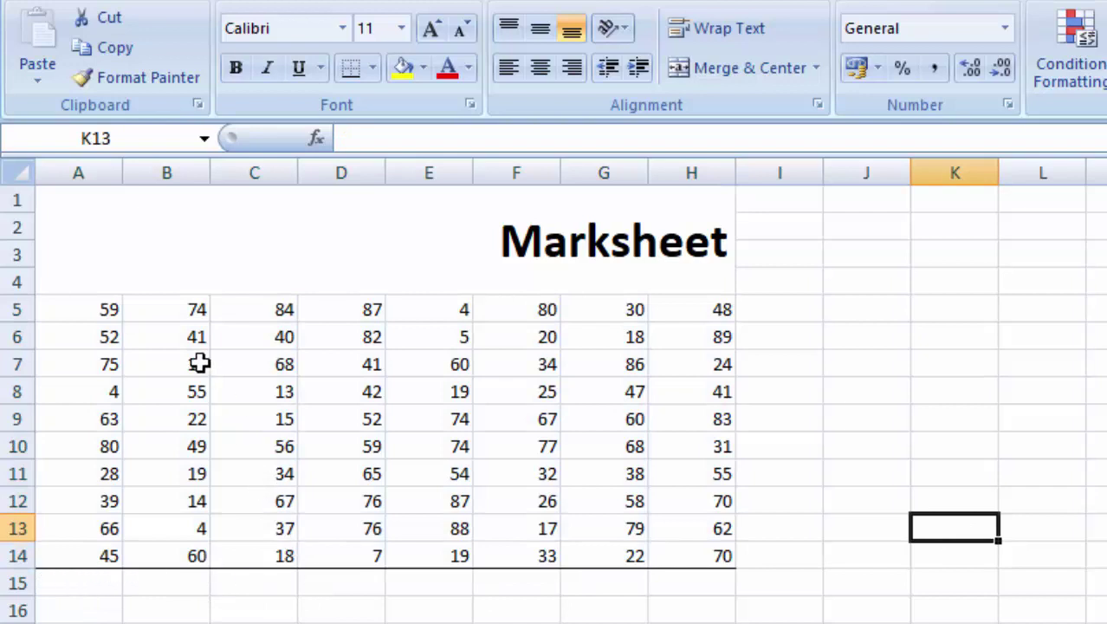
Reselect exactly the marks grid A5:H14.
click(83, 309)
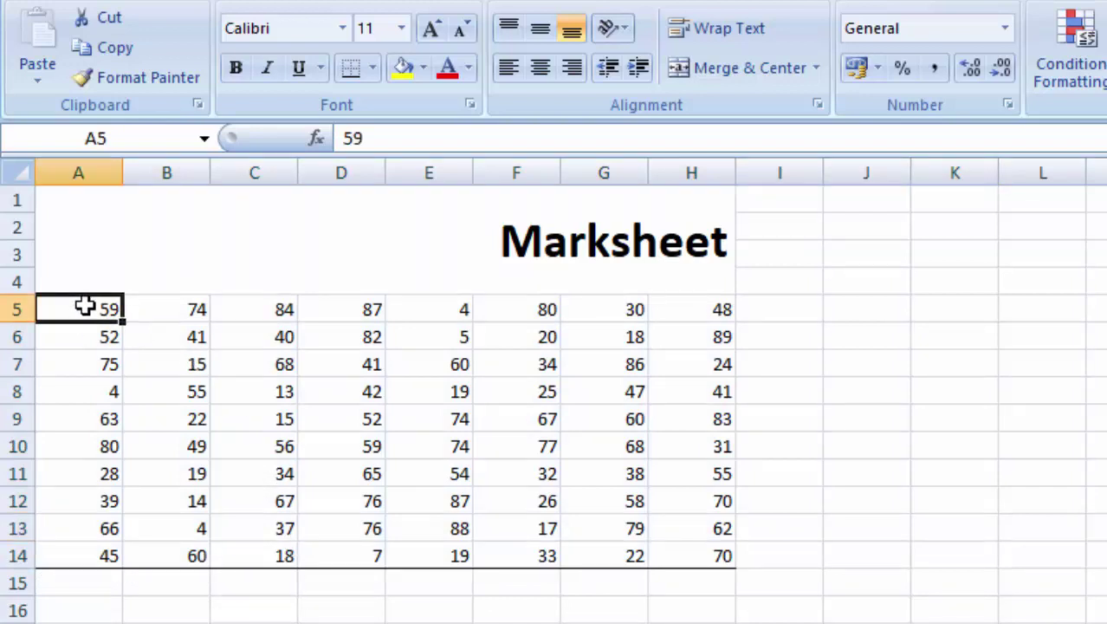
key(ctrl+a)
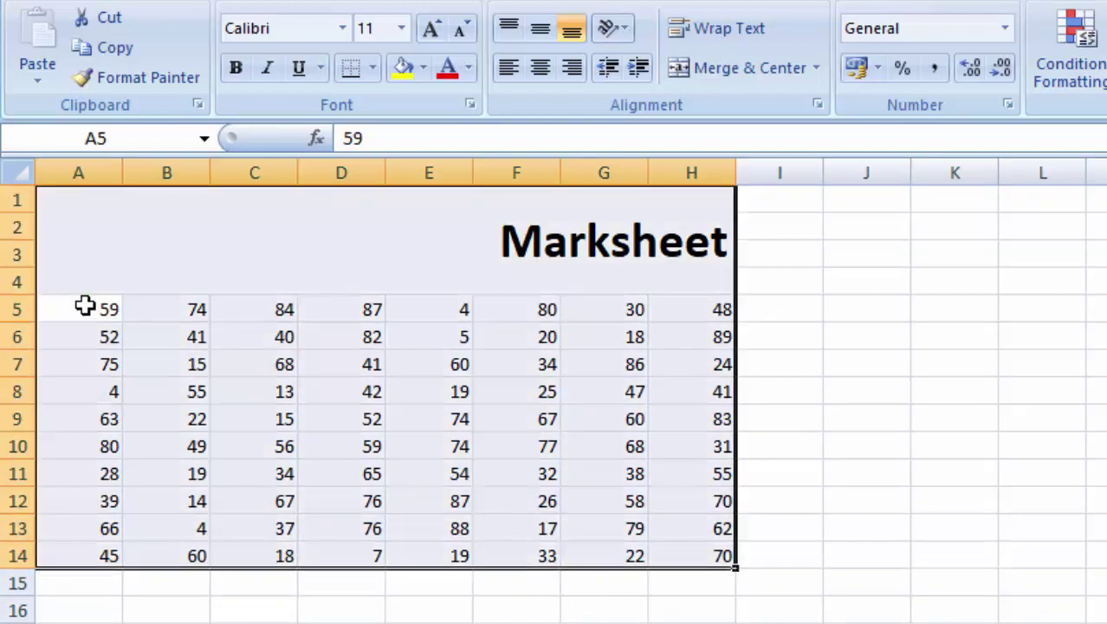
click(132, 319)
click(111, 315)
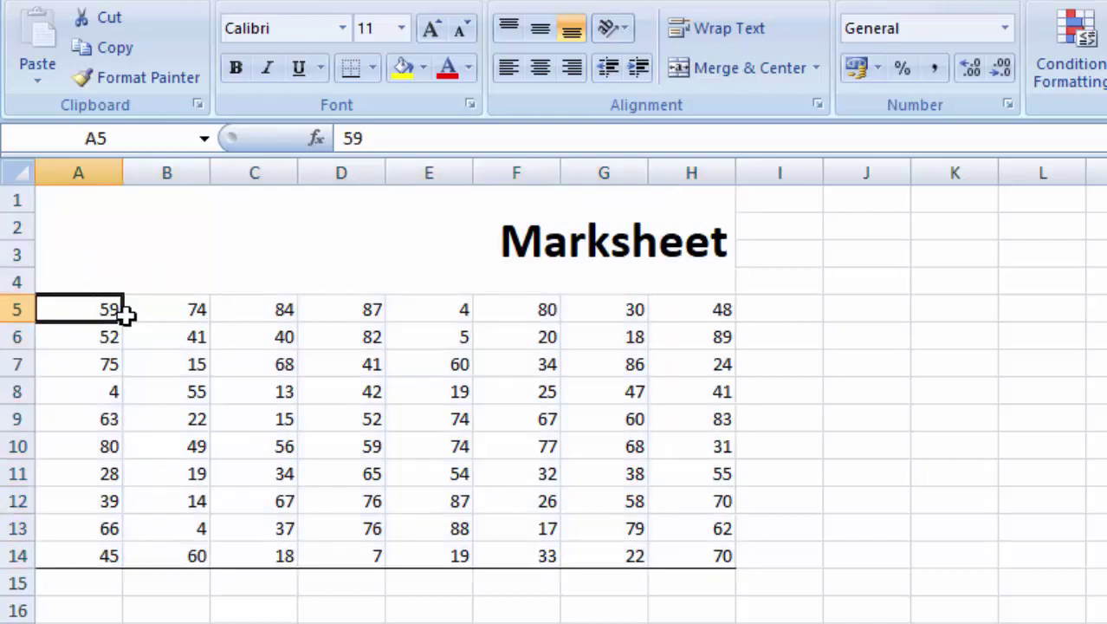
drag(126, 316, 766, 543)
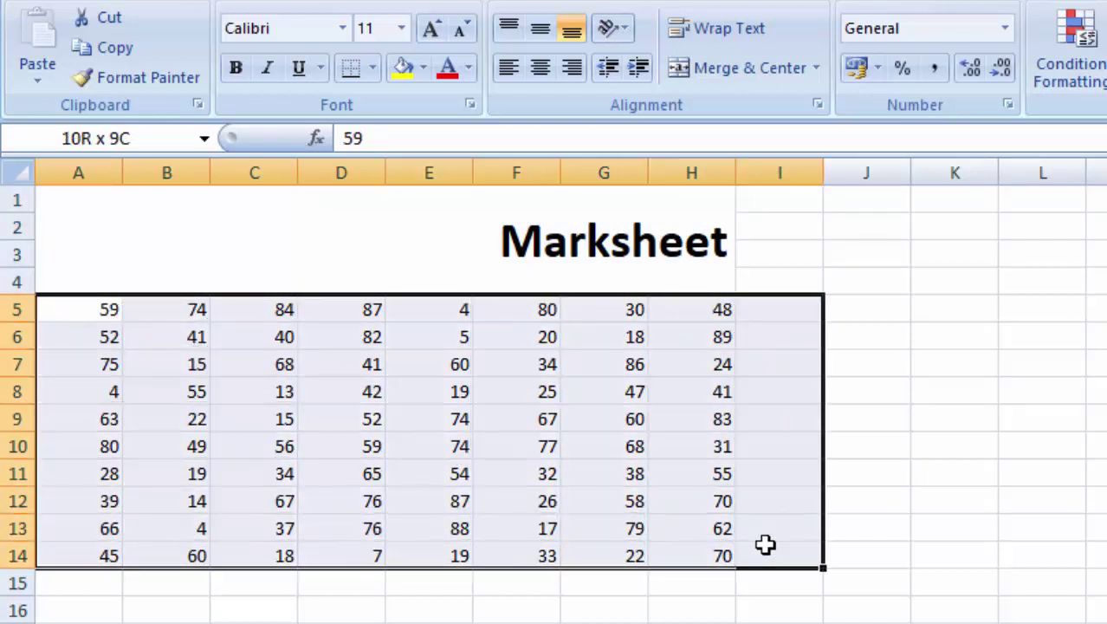
drag(766, 543, 694, 561)
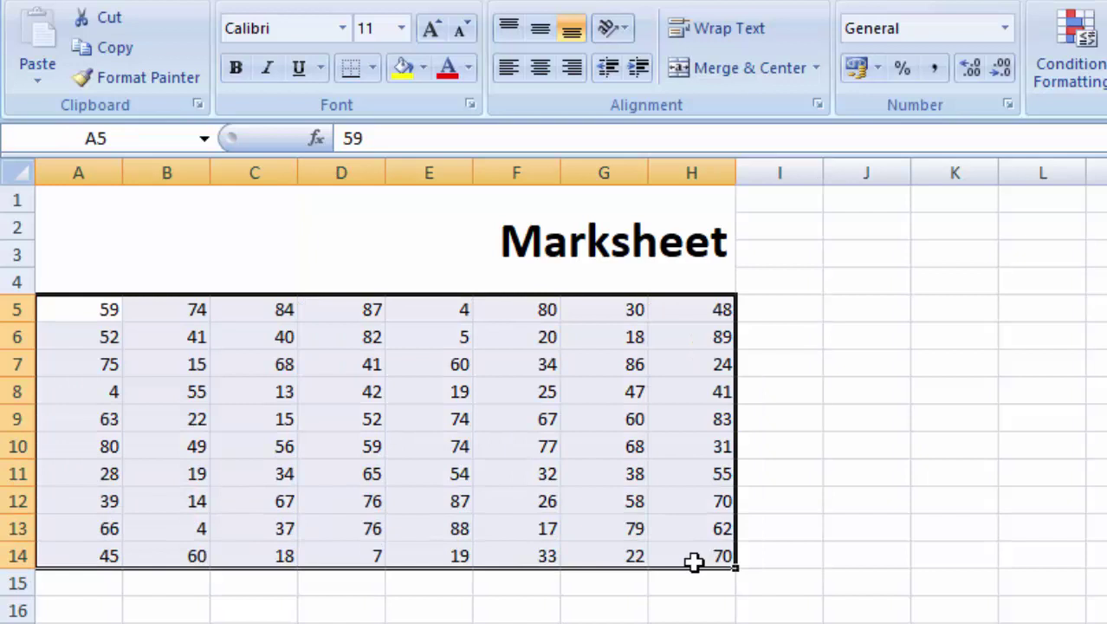
Apply Top Border to A5:H14 and deselect to check the result.
key(alt)
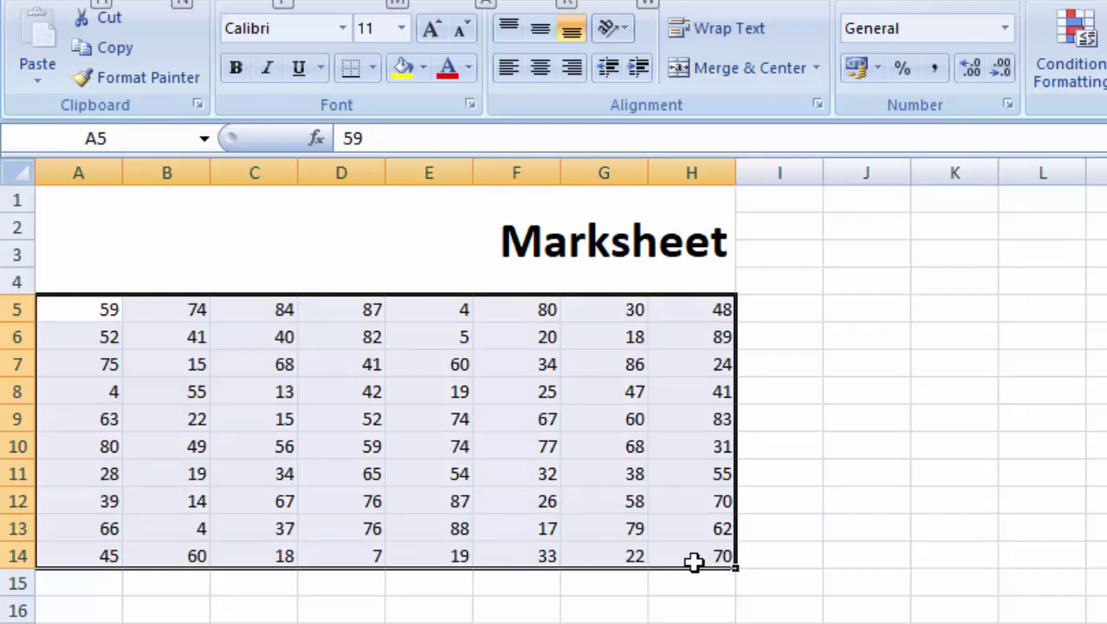
key(h)
key(b)
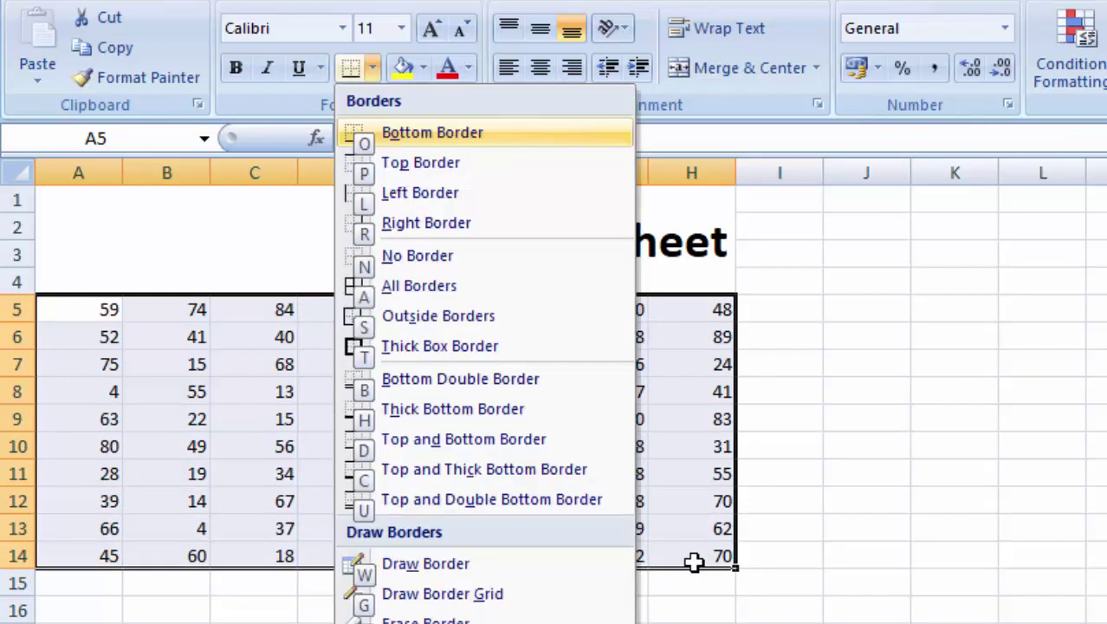
click(393, 177)
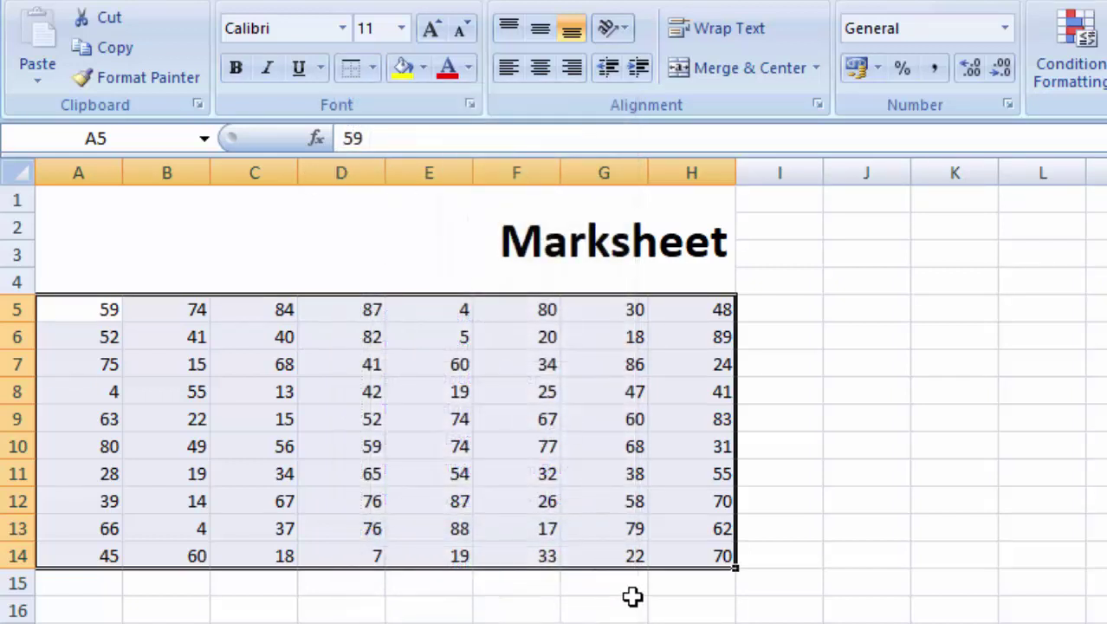
click(649, 620)
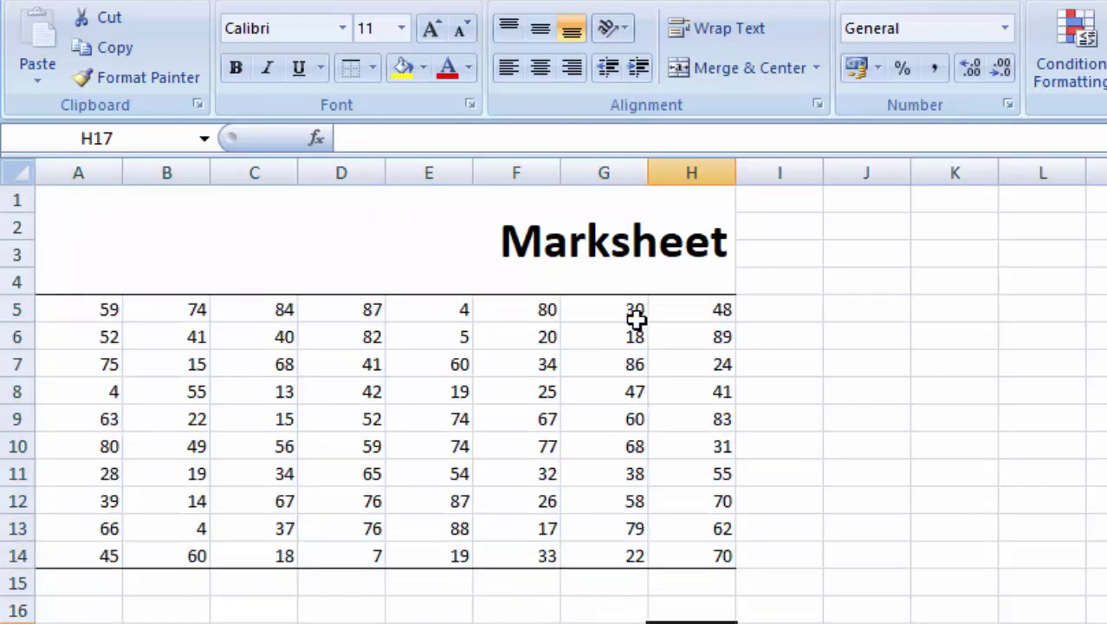
Reselect A5:H14 and apply Outside Borders using Alt+H, B, A.
mouse_move(86, 309)
mouse_down()
mouse_move(661, 494)
mouse_move(675, 544)
mouse_up()
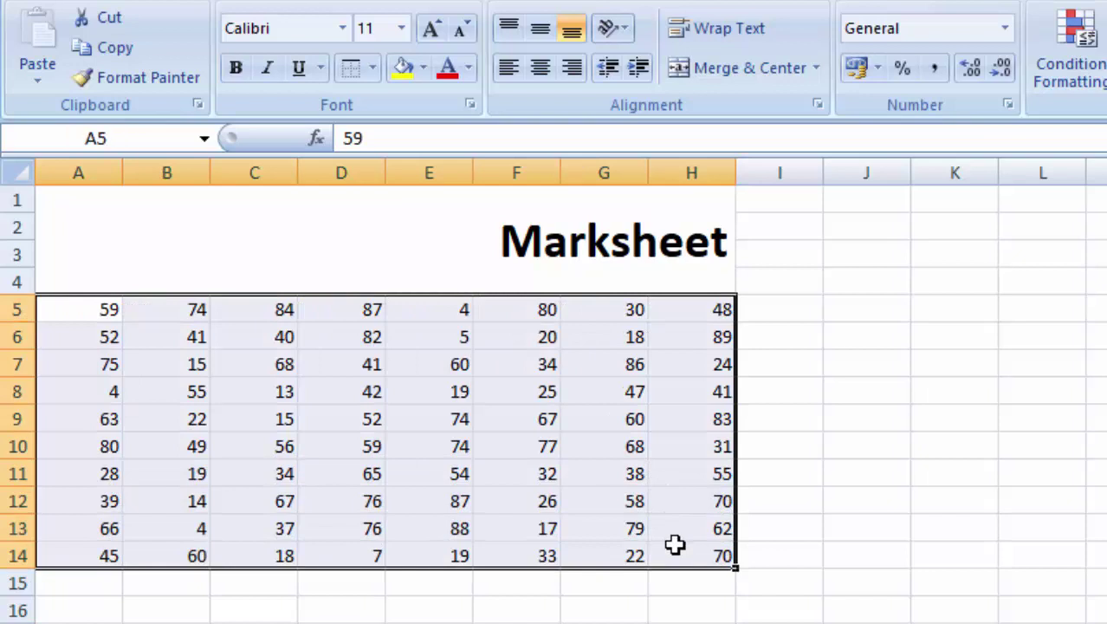
key(alt)
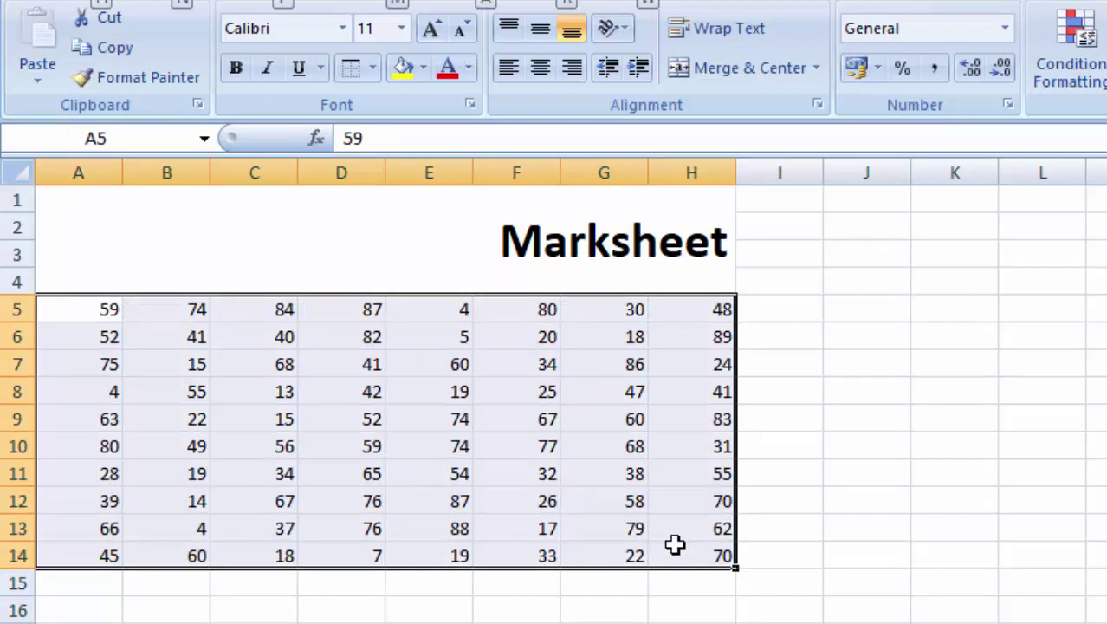
key(h)
key(b)
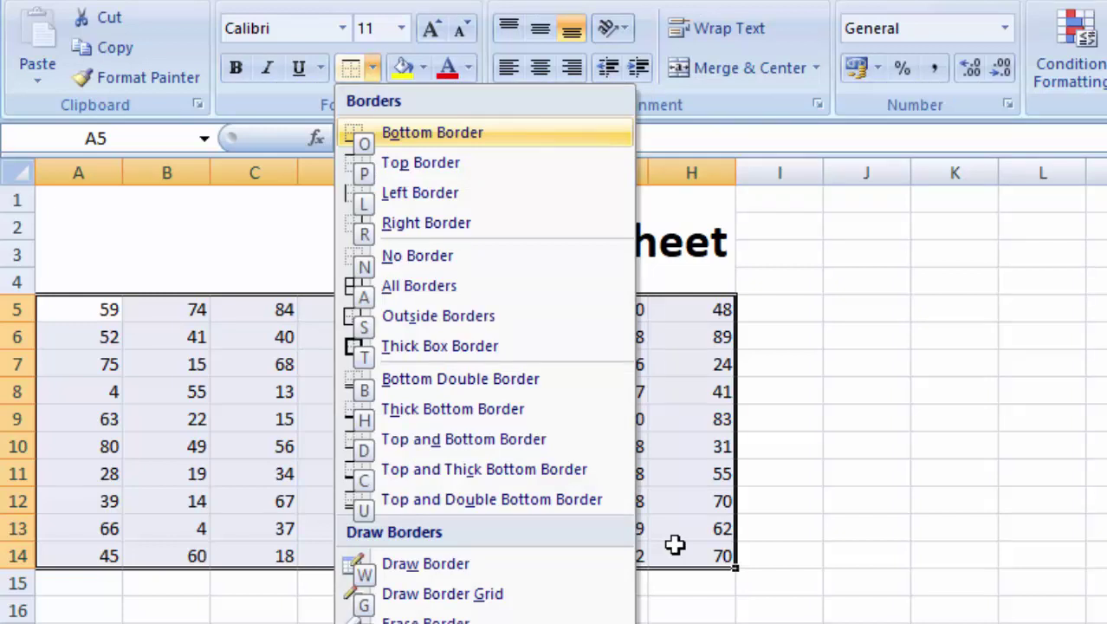
key(t)
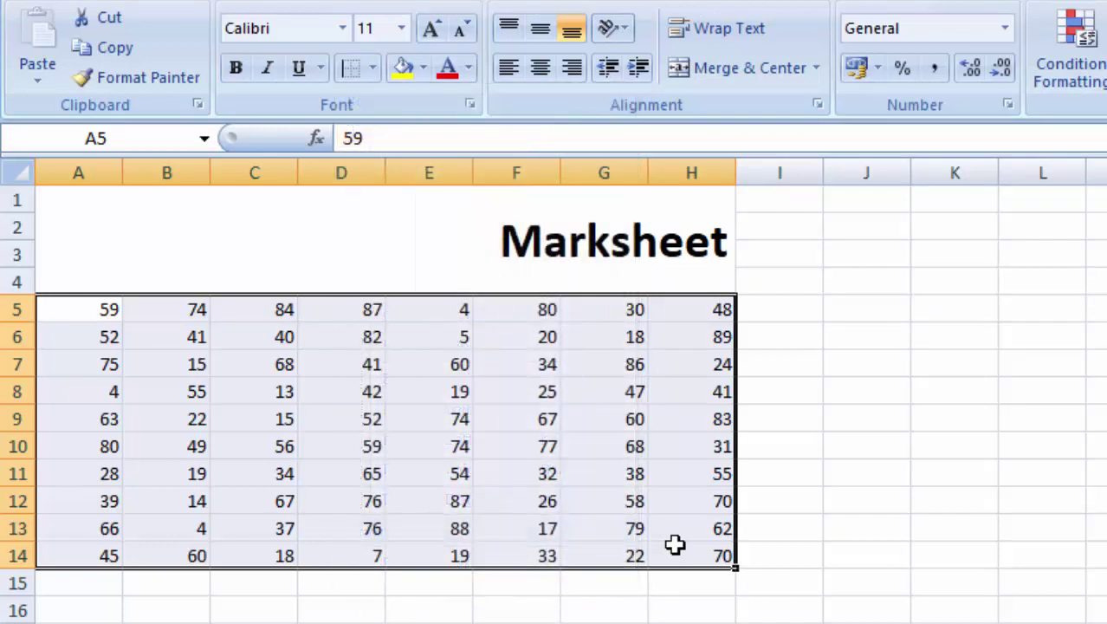
key(alt+h)
key(b)
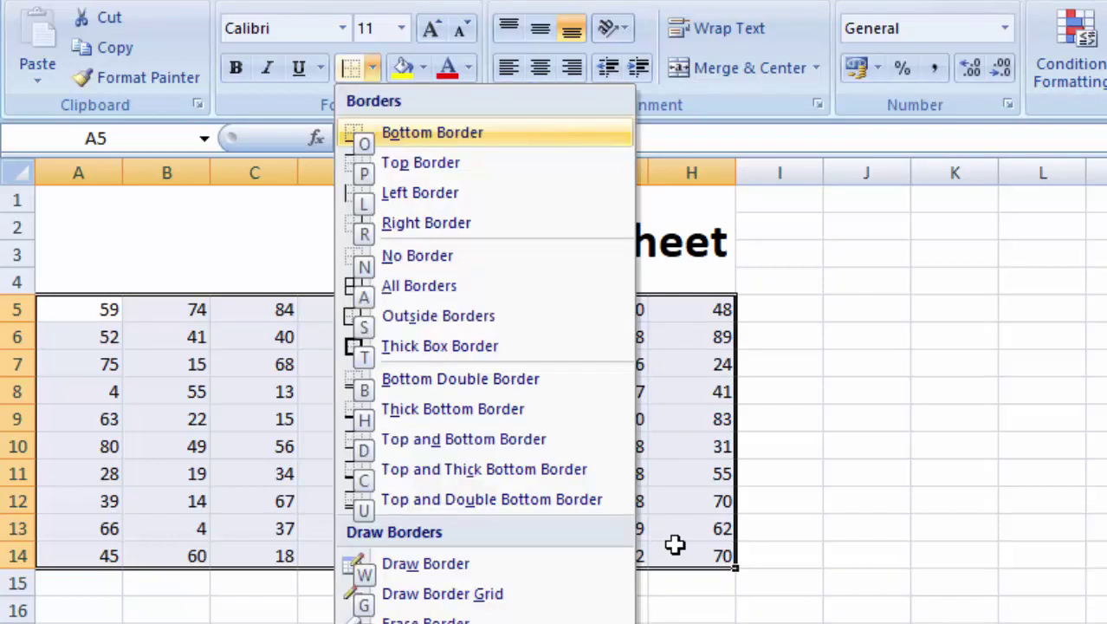
key(a)
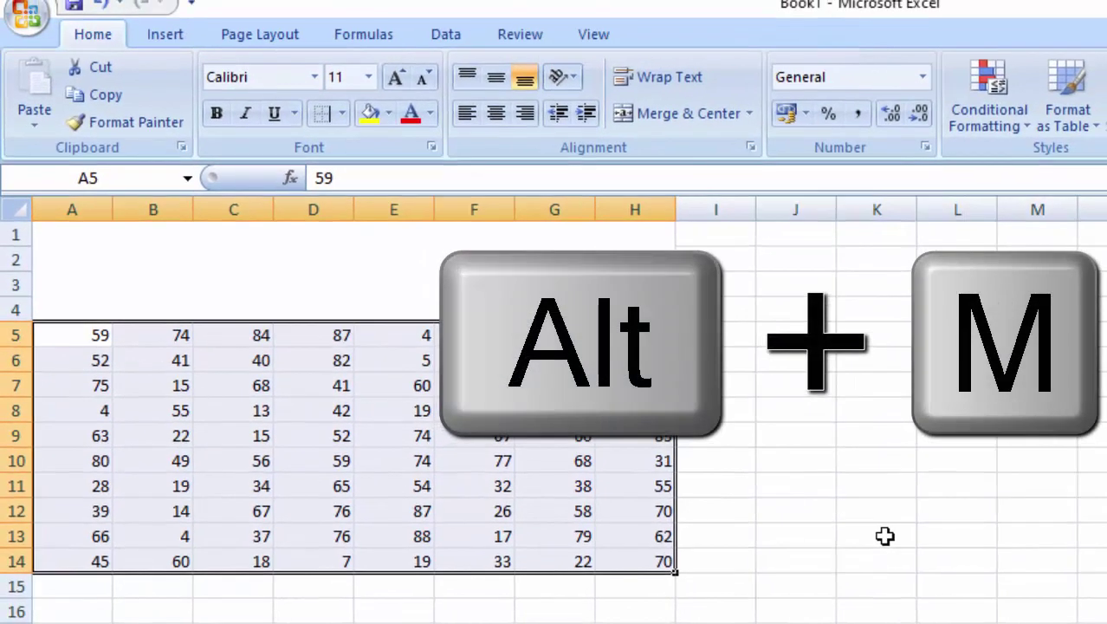
key(alt)
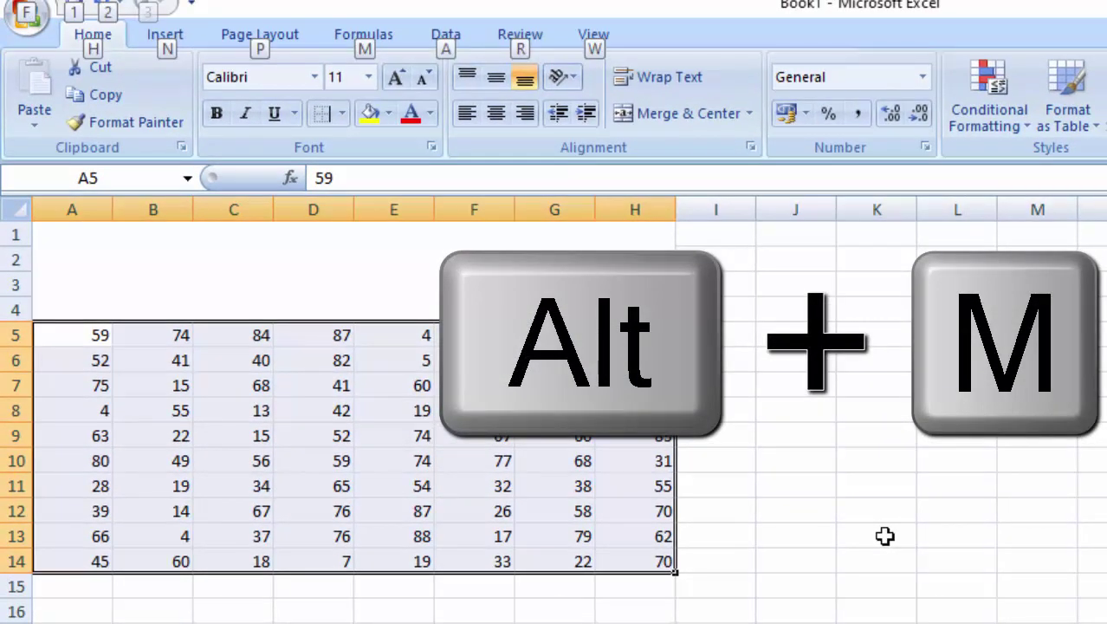
key(m)
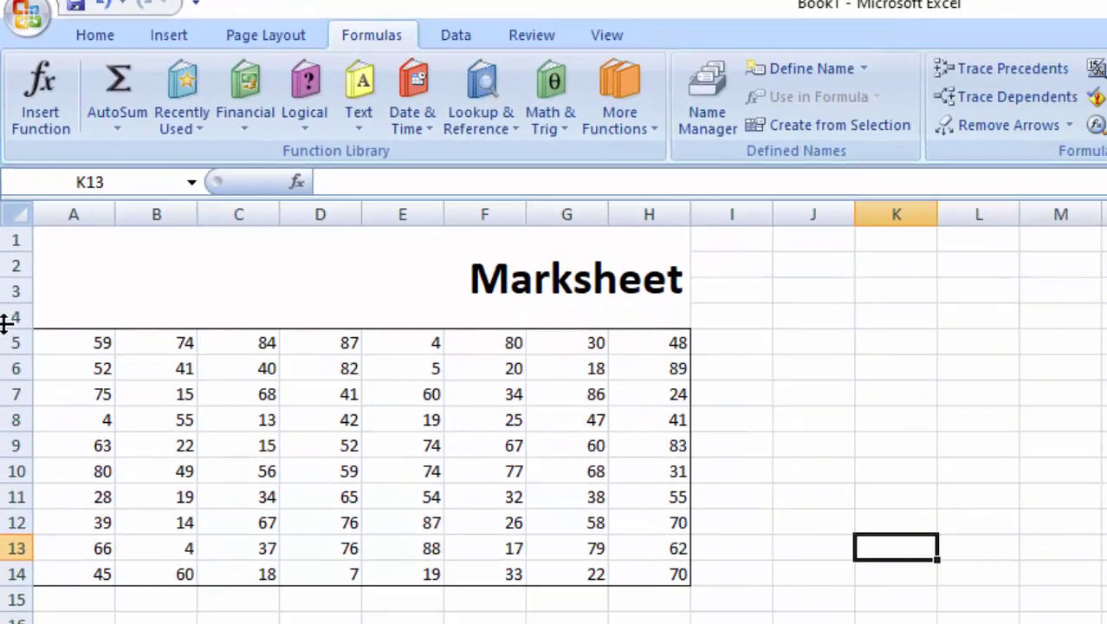
click(57, 307)
drag(58, 307, 662, 520)
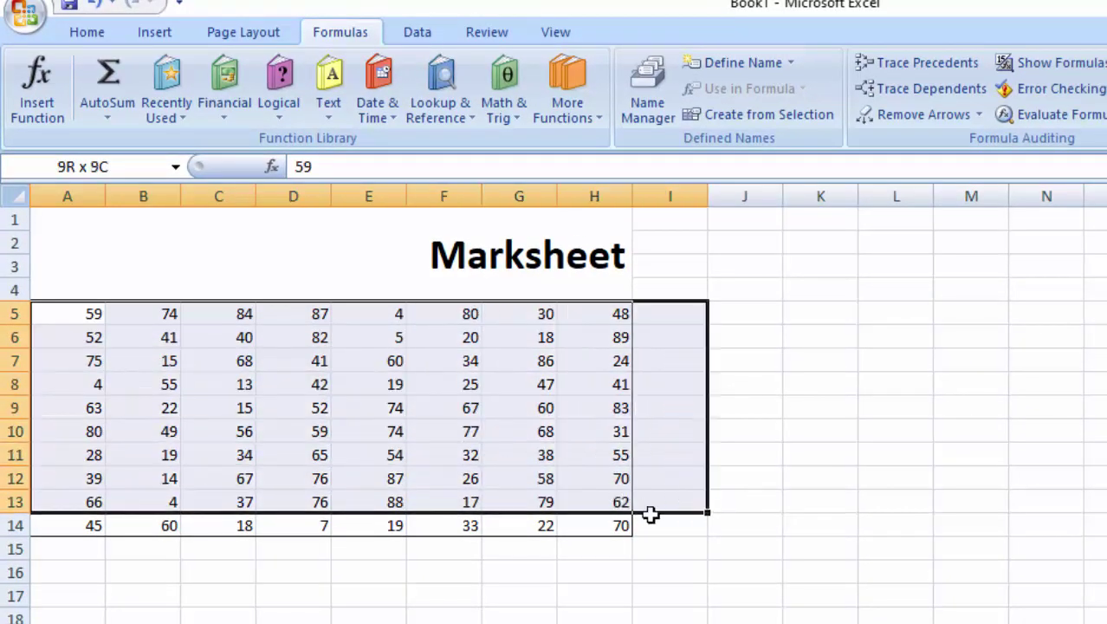
click(848, 458)
double_click(849, 459)
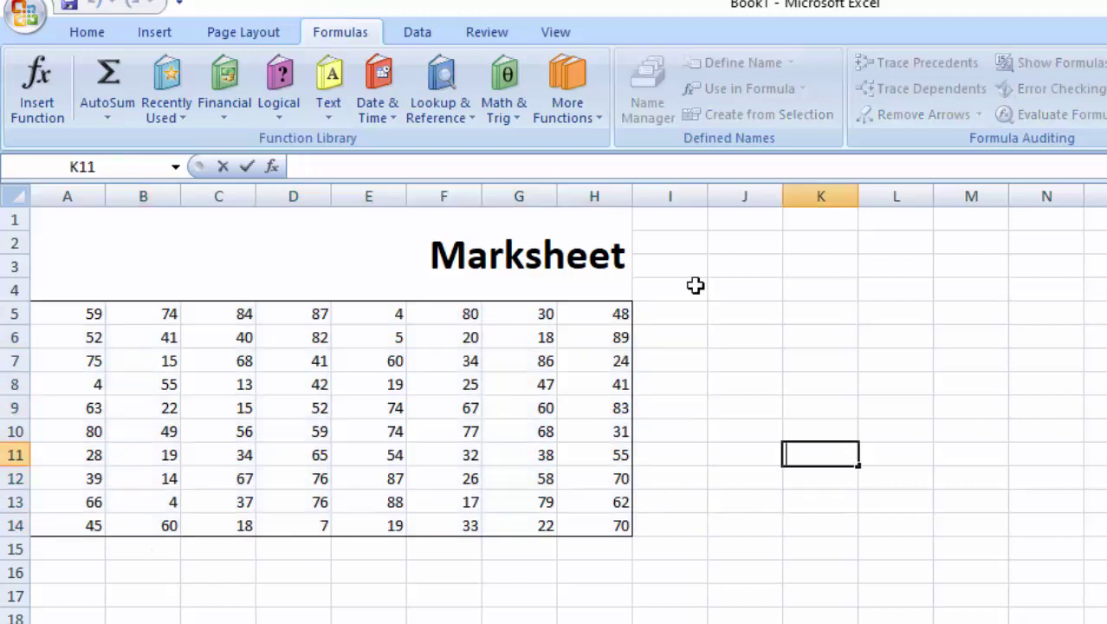
click(102, 39)
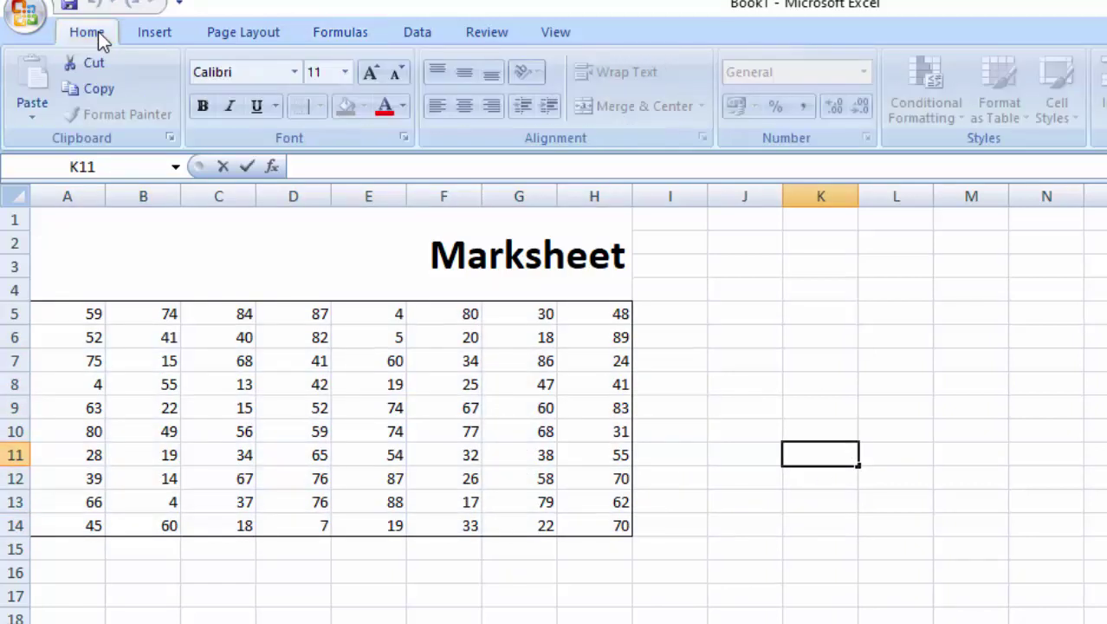
click(700, 607)
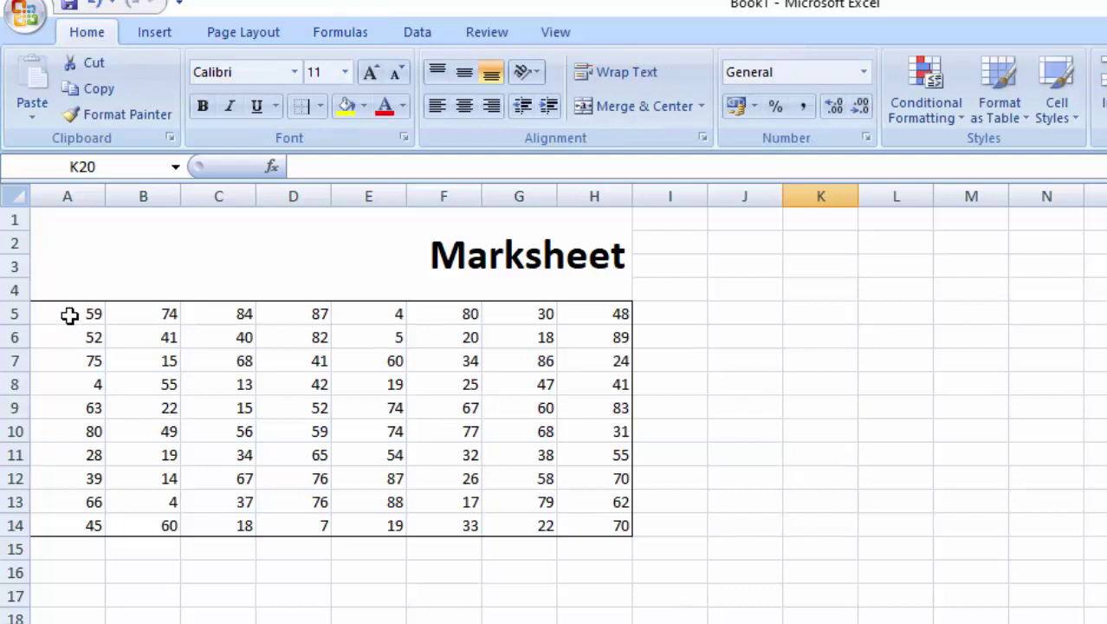
Select A5:I14 and use AutoSum Sum (Alt+M, U, S) to total each row into column I.
mouse_move(75, 313)
mouse_down()
mouse_move(665, 538)
mouse_move(672, 526)
mouse_up()
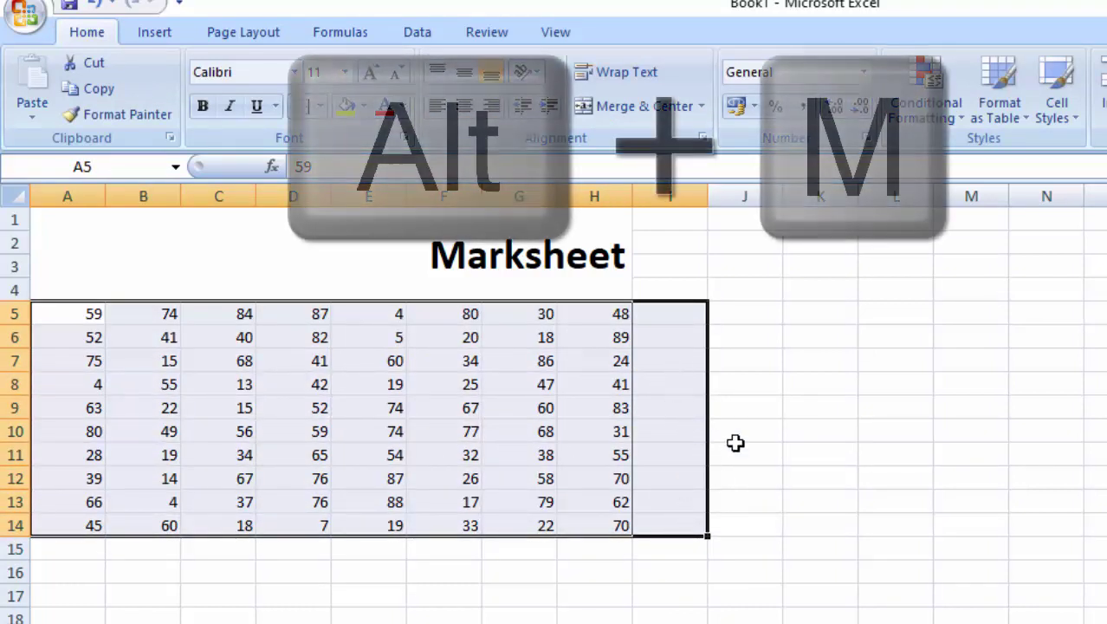
key(alt)
key(m)
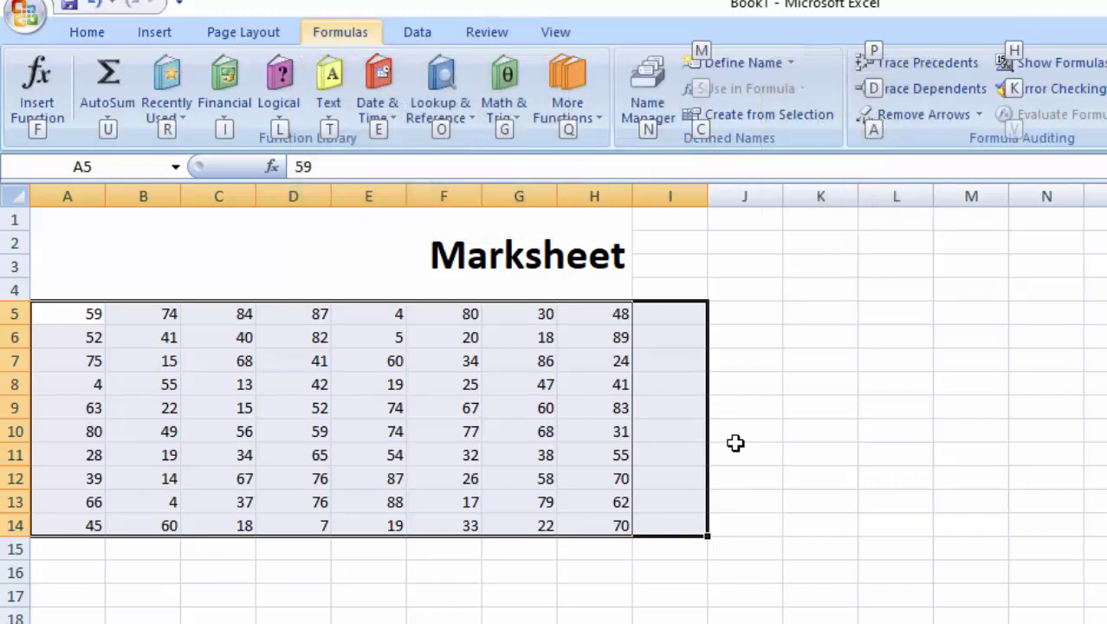
key(u)
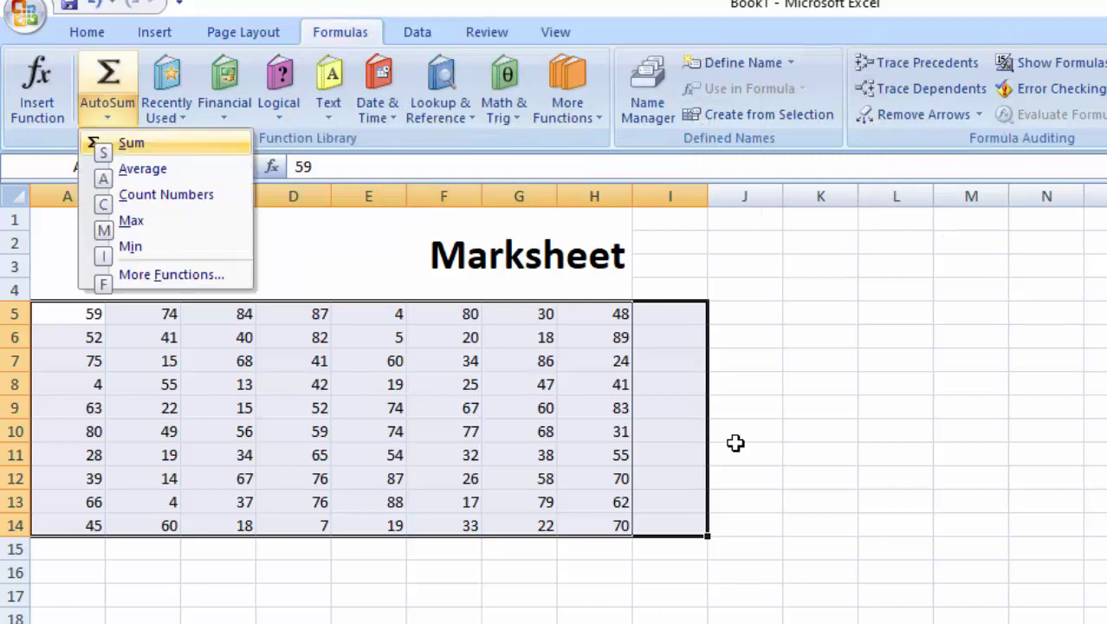
key(s)
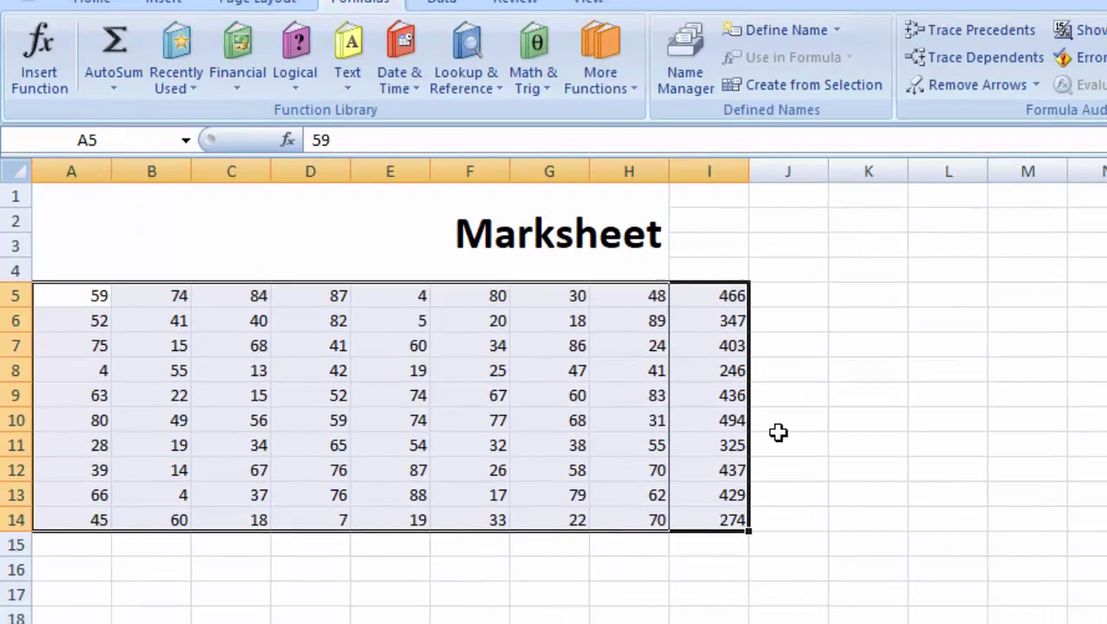